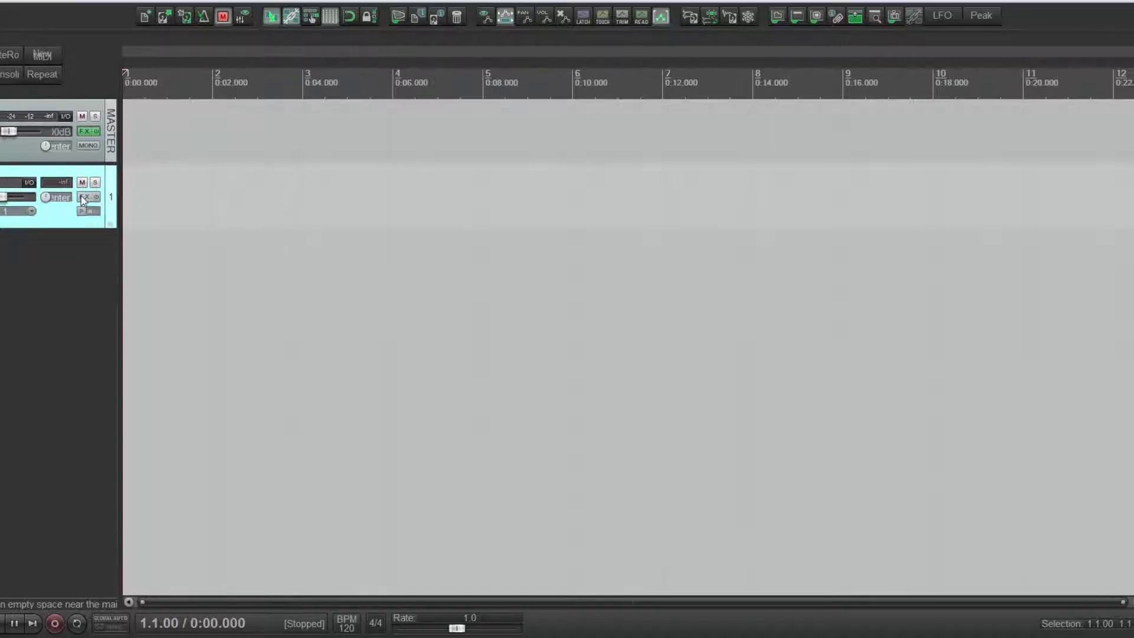
Add the Reaktor5 plugin from the NI folder to track 1's FX chain
left_click(80, 196)
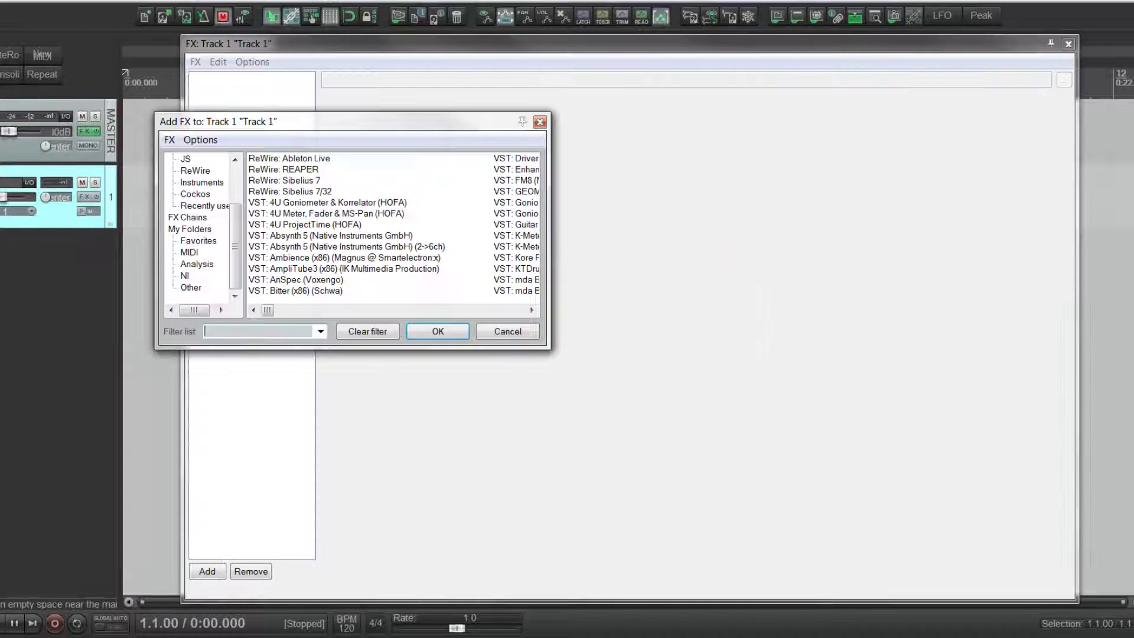
left_click(185, 276)
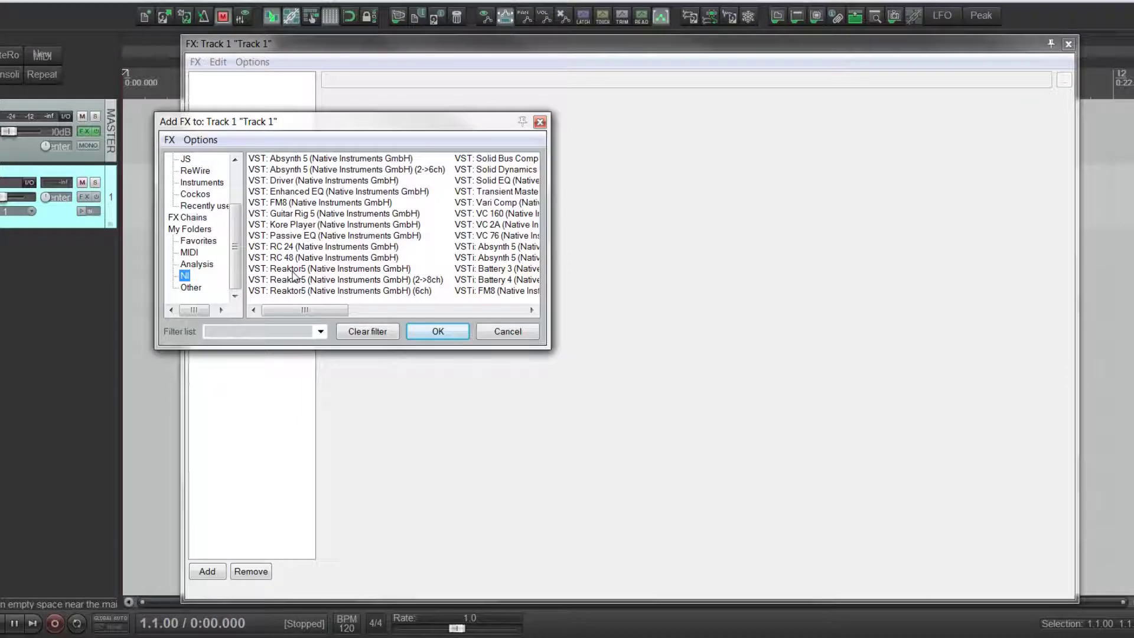
left_click(421, 330)
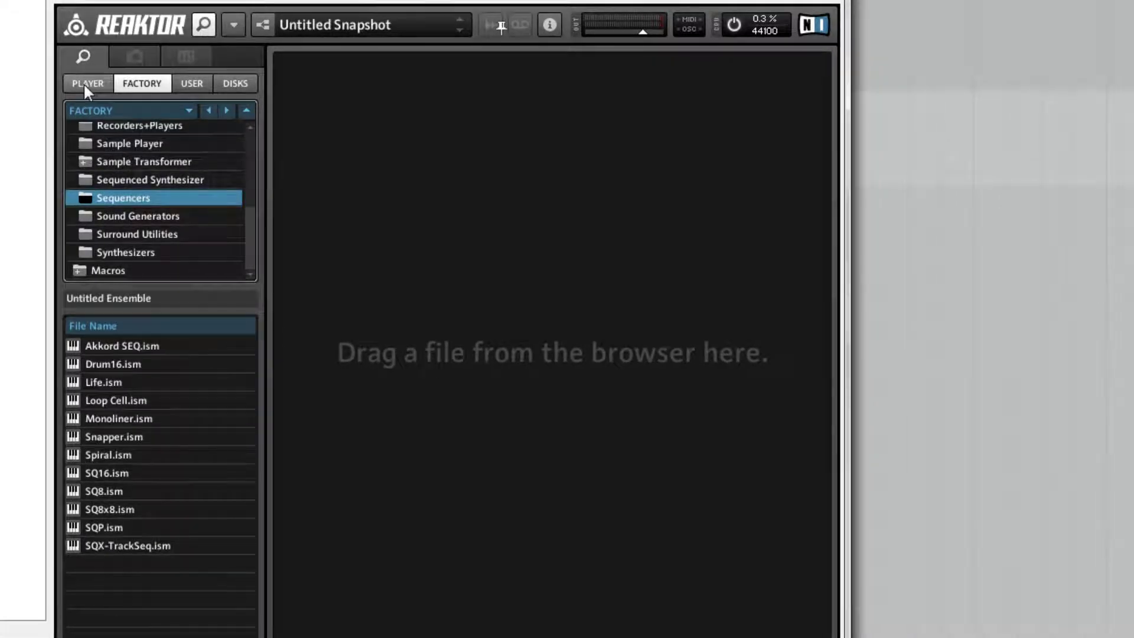
Load Spark.rkplr from the Player library into the rack and turn on edit mode
left_click(84, 83)
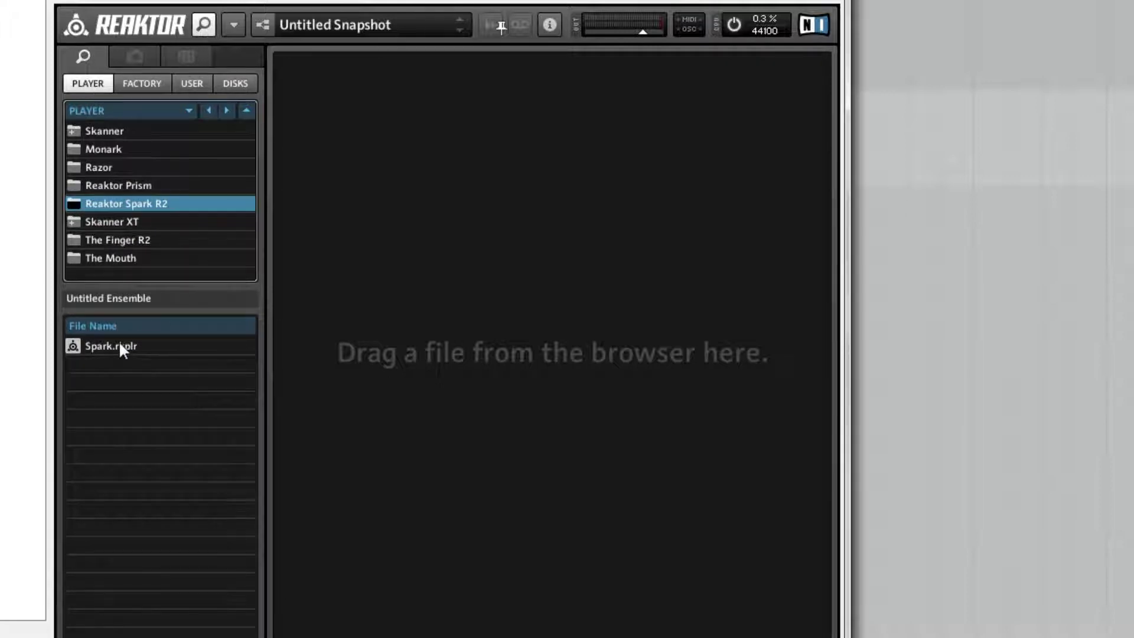
left_click_drag(119, 345, 354, 335)
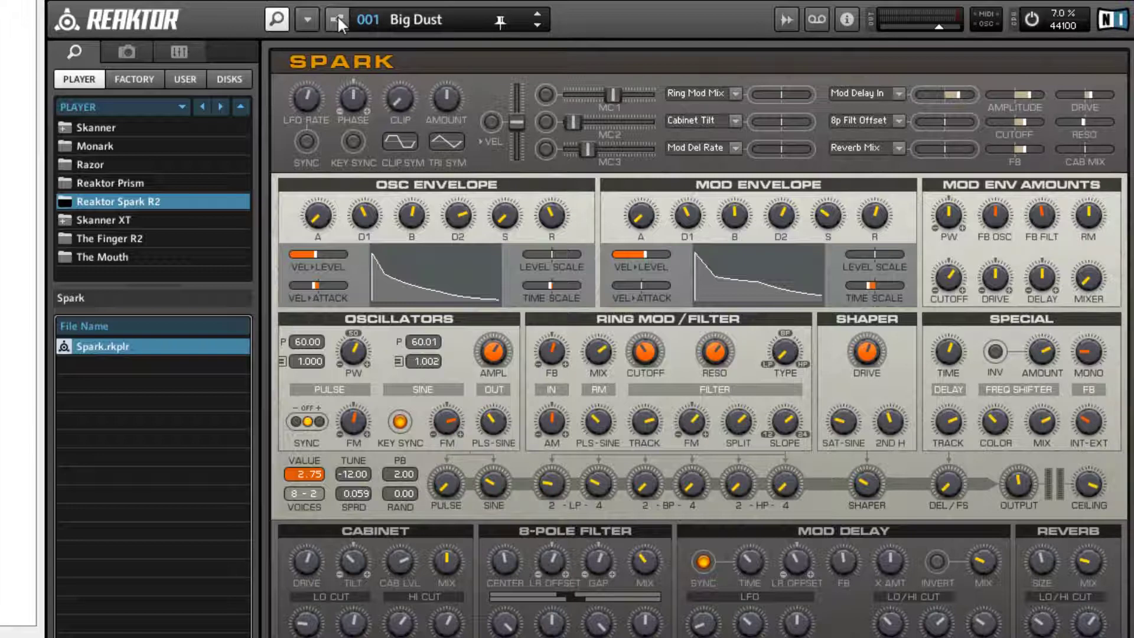
left_click(337, 17)
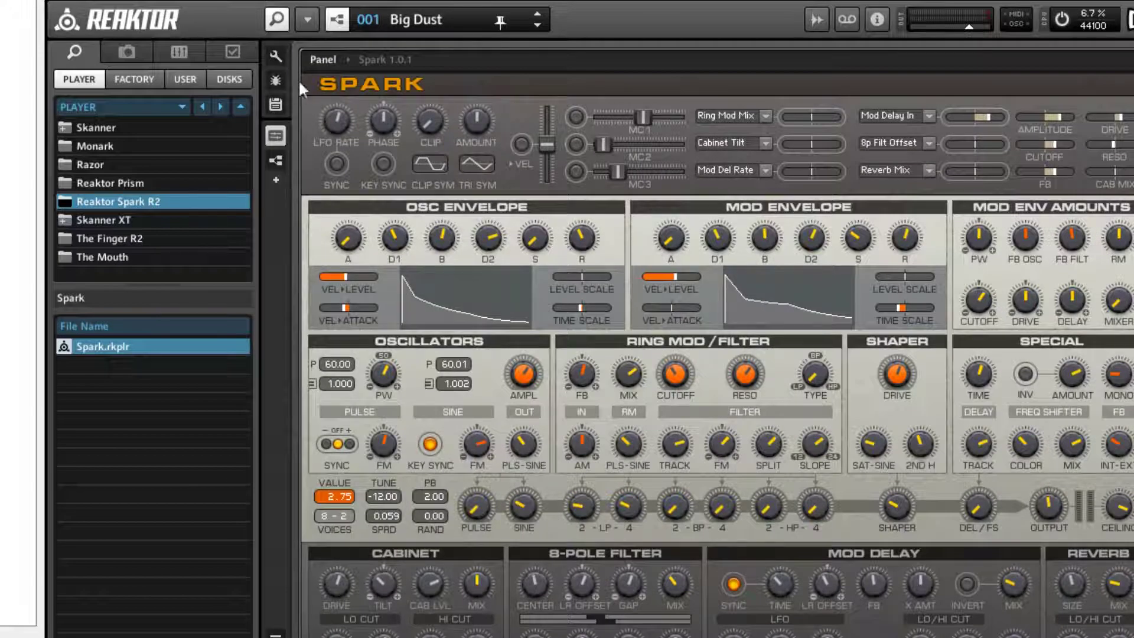
Switch to the structure view, look inside SPARK 1.0.1, then return to the top level
left_click(380, 59)
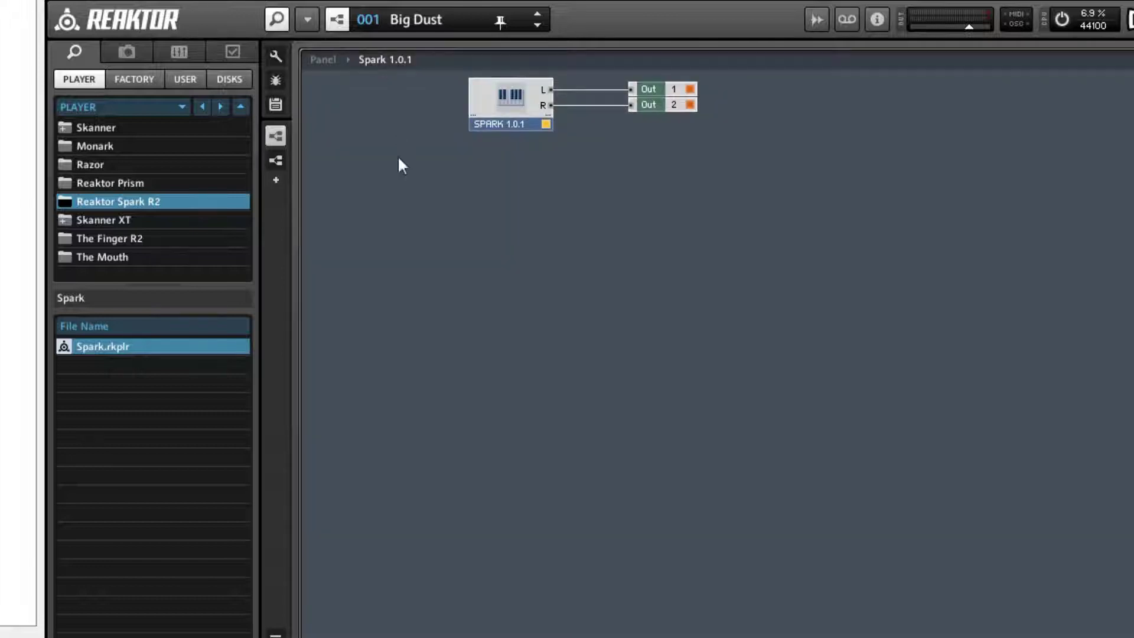
double_click(508, 99)
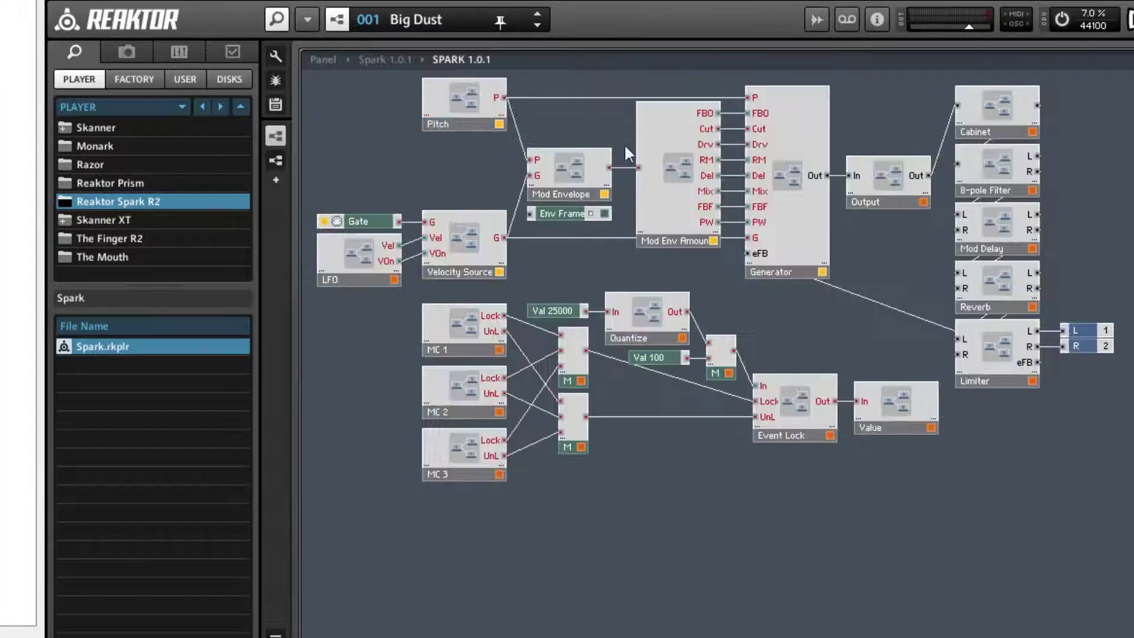
left_click(378, 59)
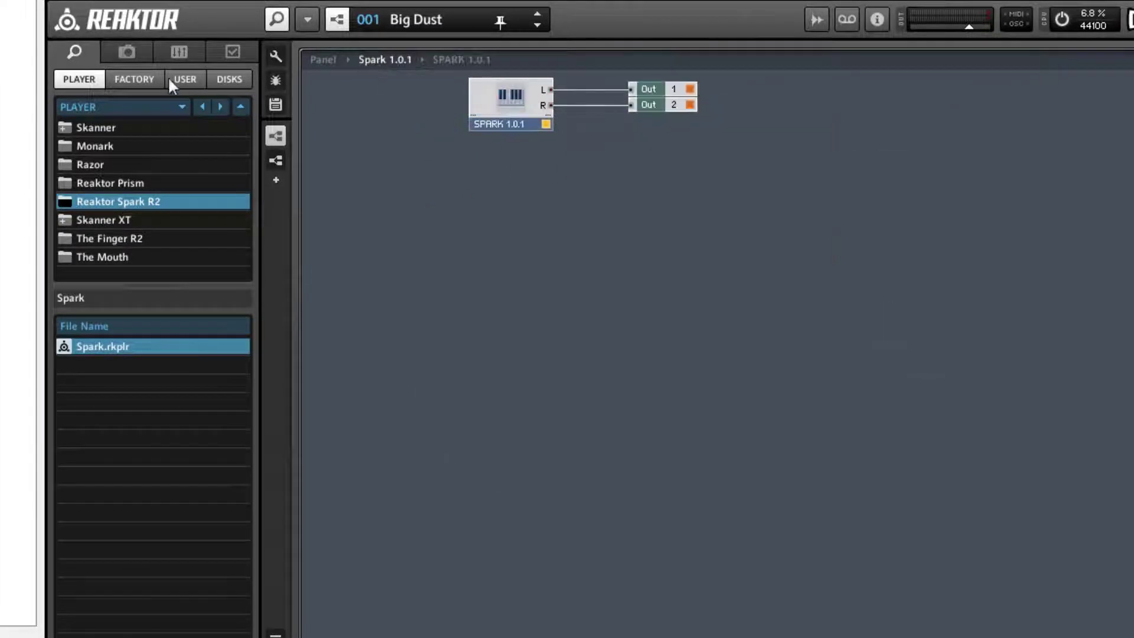
Browse the Factory library and scroll to the Sequencers folder containing Spiral.ism
left_click(133, 79)
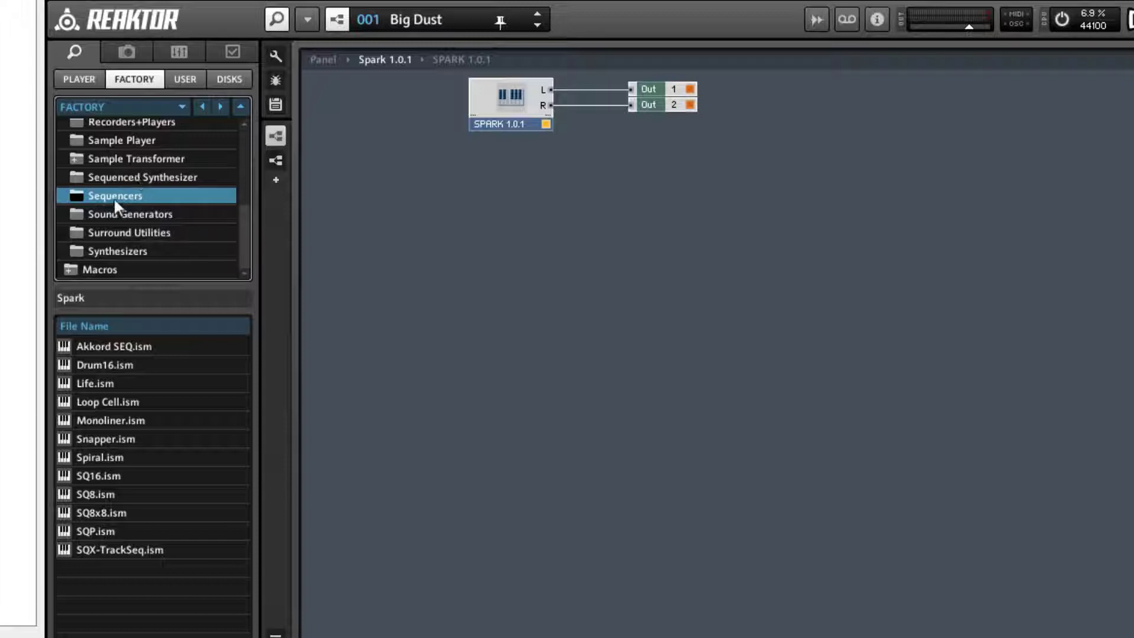
left_click_drag(243, 211, 242, 124)
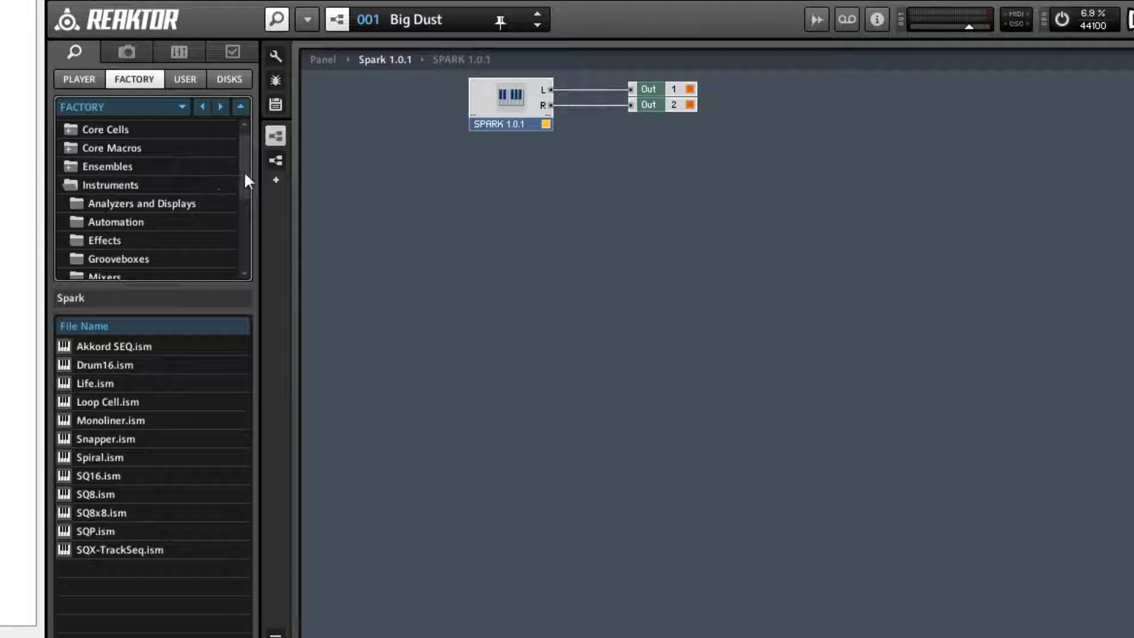
left_click_drag(246, 174, 244, 256)
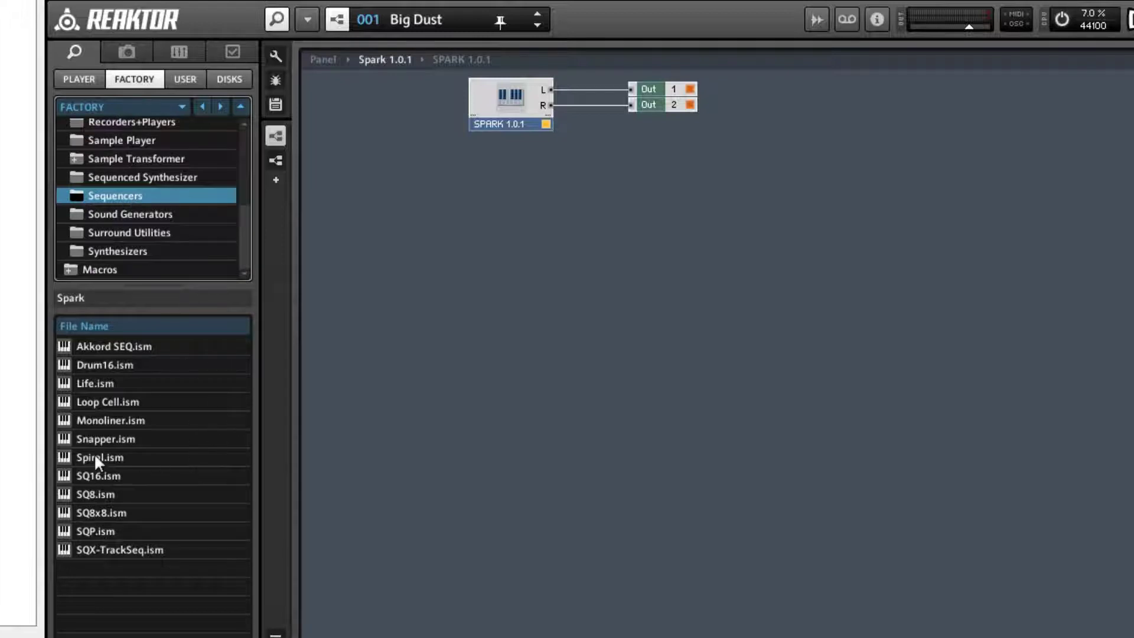
Drop Spiral.ism onto the structure canvas below SPARK, choosing Don't save in the Change Alert
left_click_drag(94, 453, 375, 285)
left_click_drag(432, 259, 432, 258)
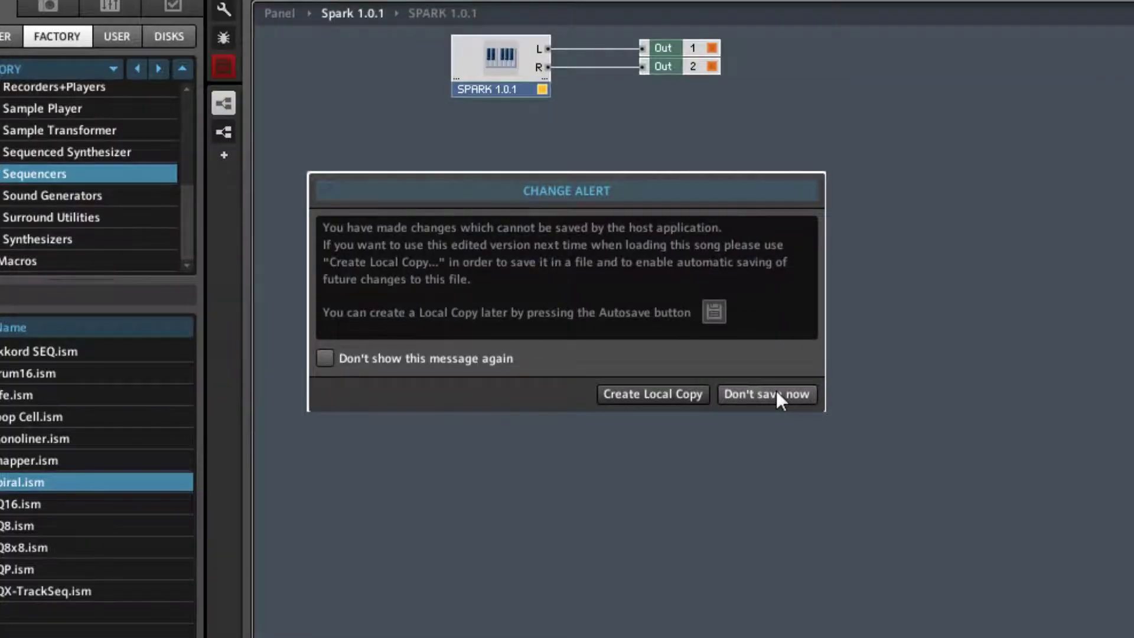
left_click(776, 392)
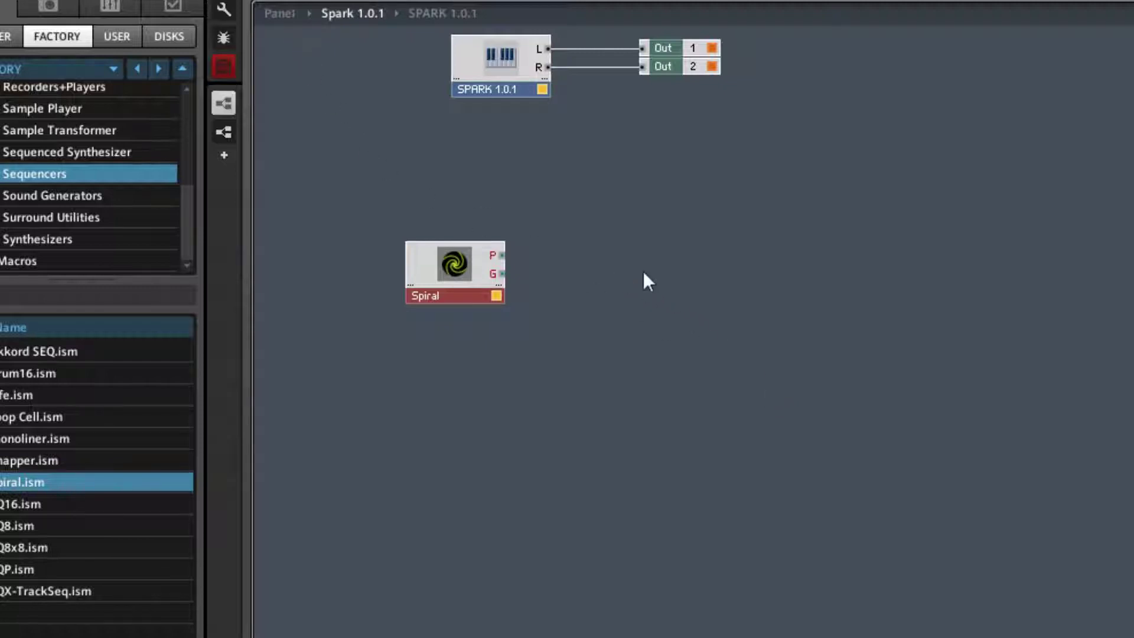
Return to the panel view and load Spiral preset 006 Languid Dwarf 5 from Bank 4
left_click(270, 15)
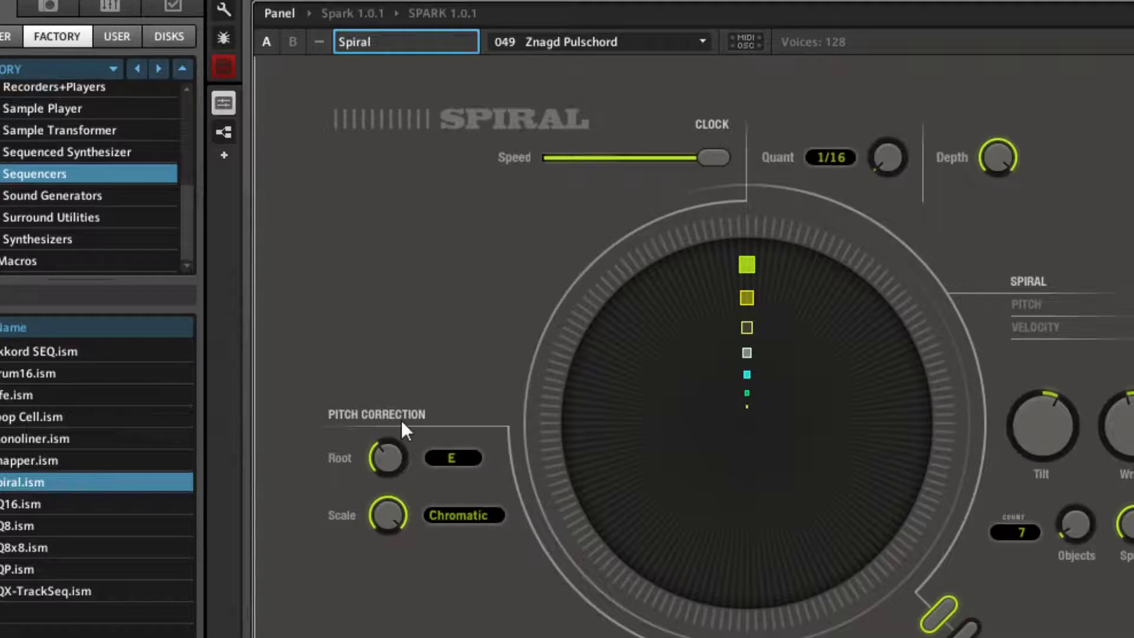
left_click(495, 583)
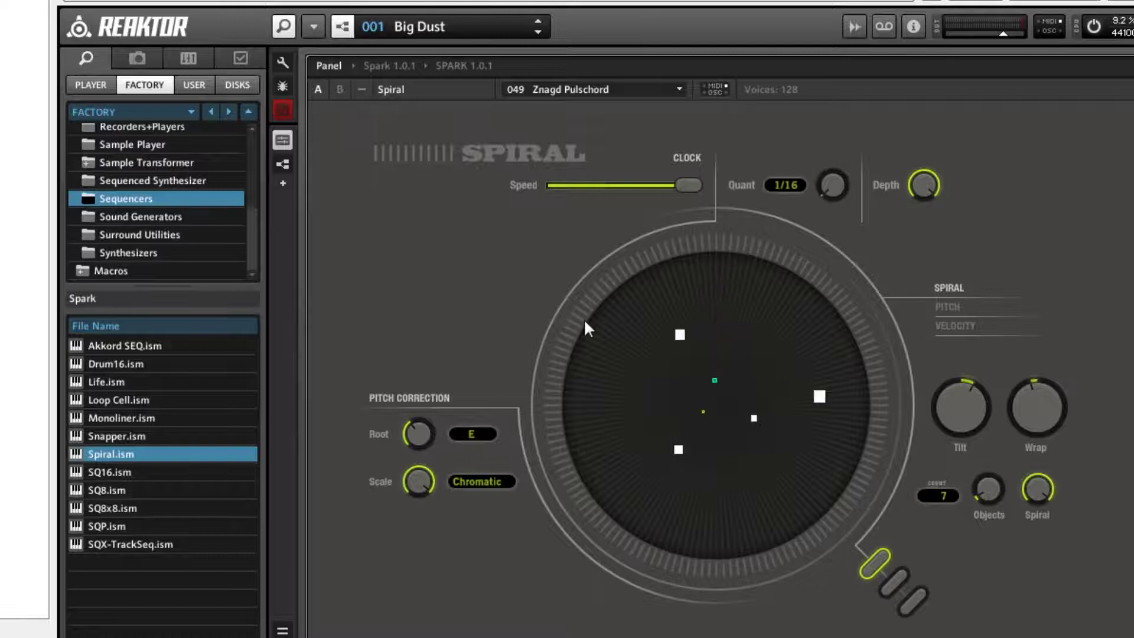
left_click(601, 87)
mouse_move(605, 76)
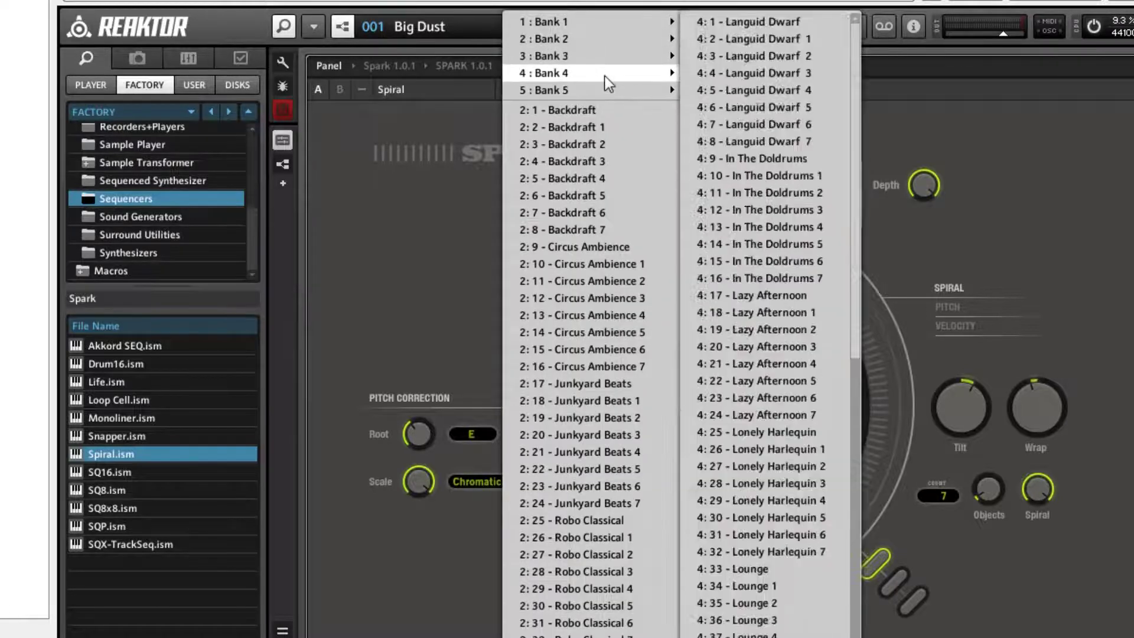
left_click(782, 106)
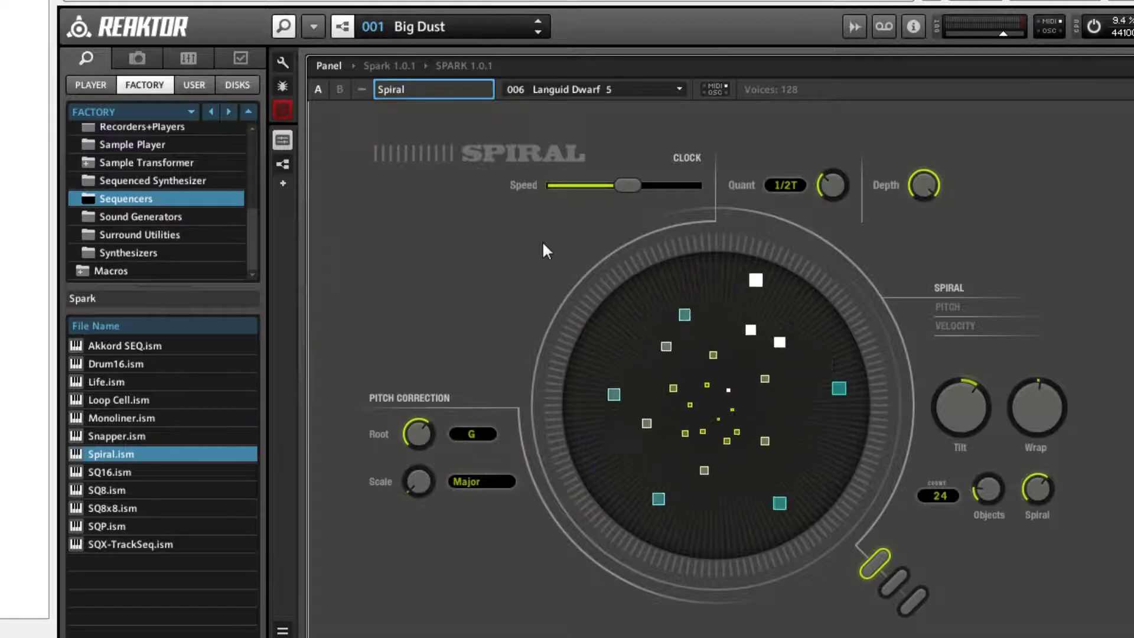
In Spark's CONNECT properties, set its MIDI In source to the Spiral instrument
left_click(241, 58)
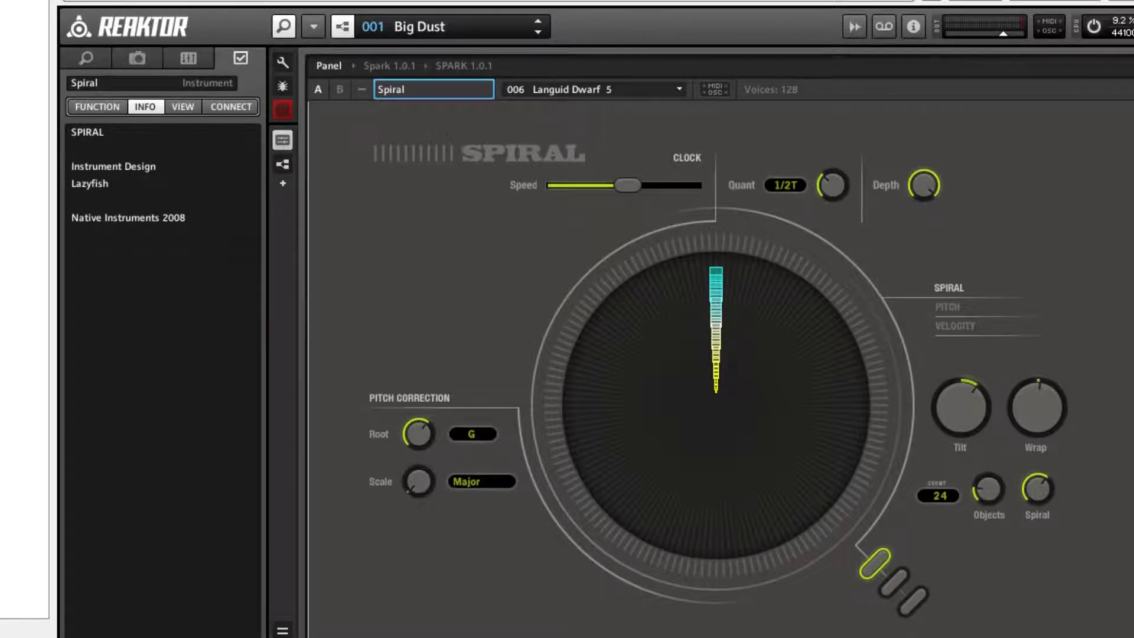
scroll(473, 91, "right", 5)
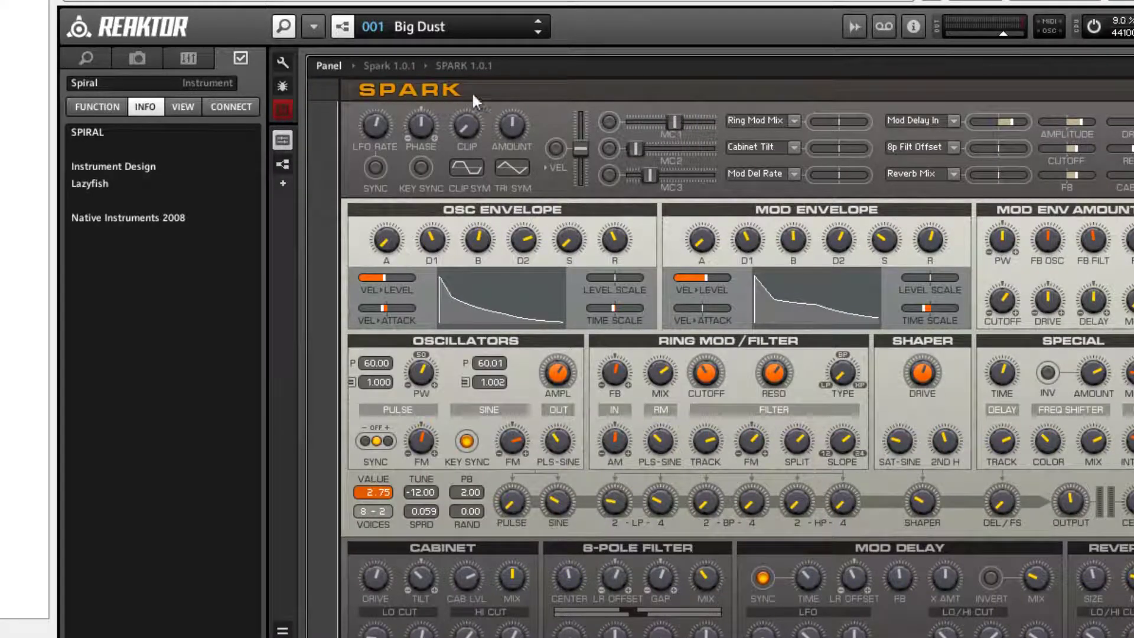
left_click(506, 90)
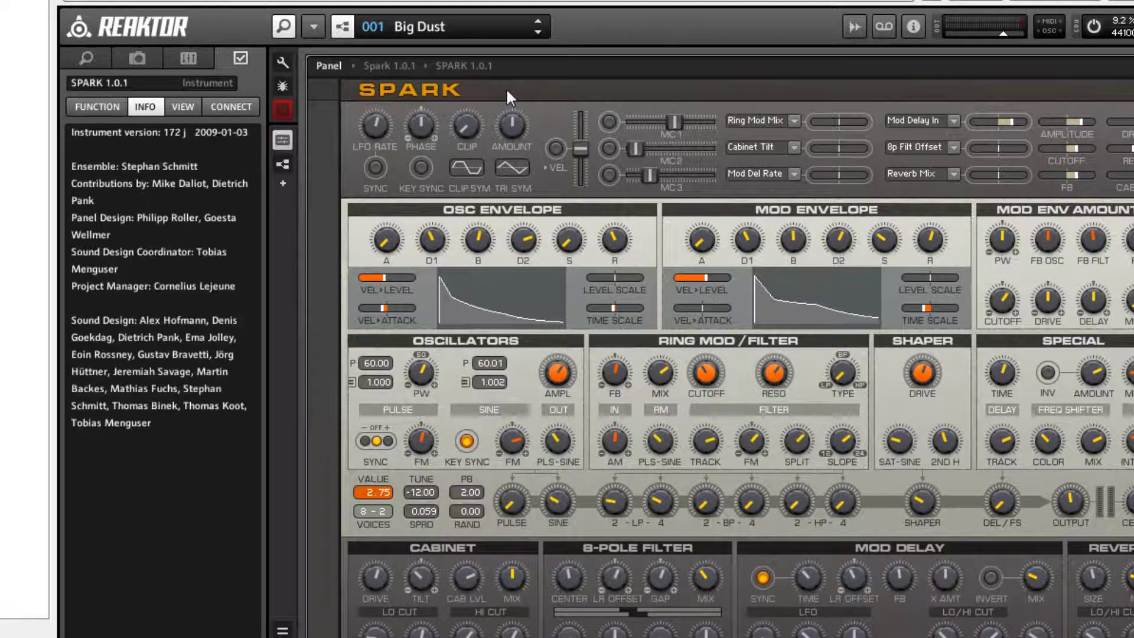
left_click(235, 107)
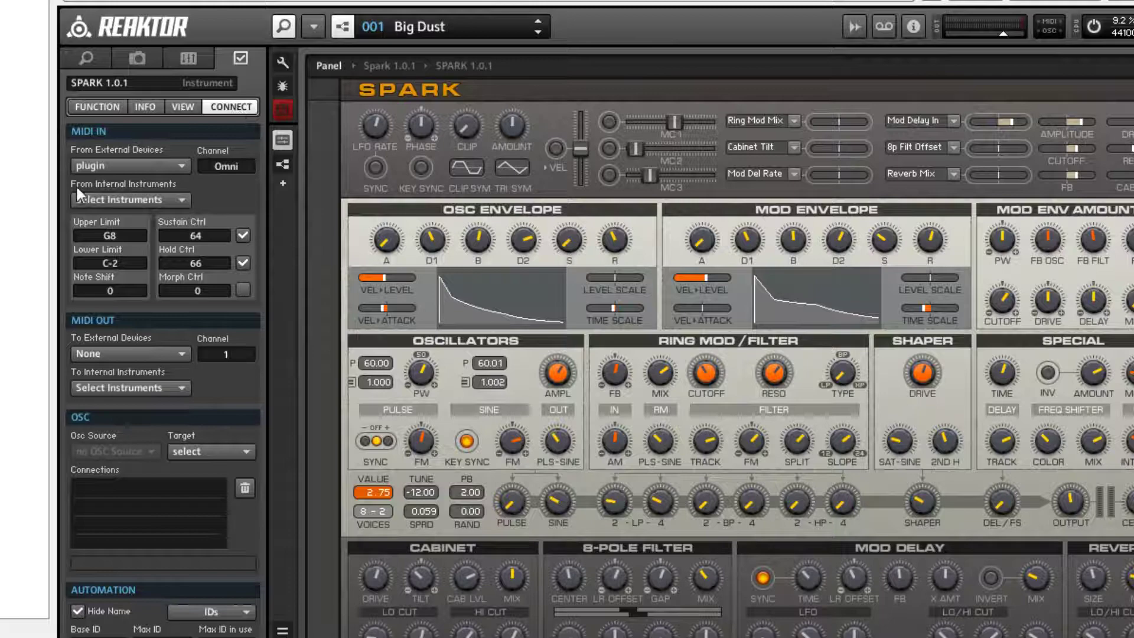
left_click(172, 201)
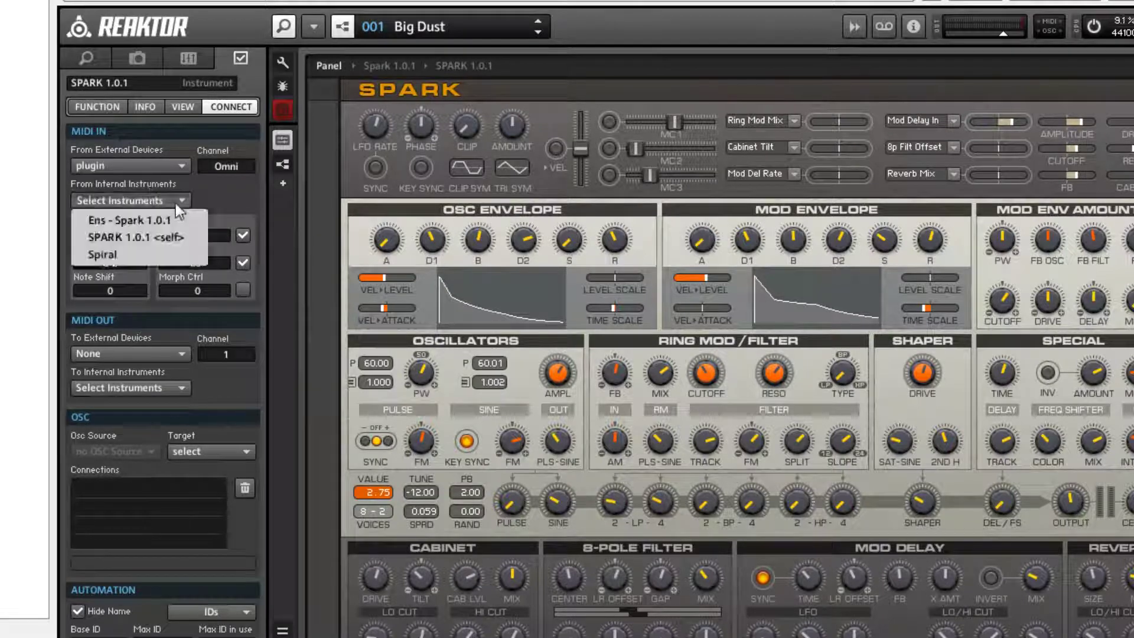
left_click(103, 255)
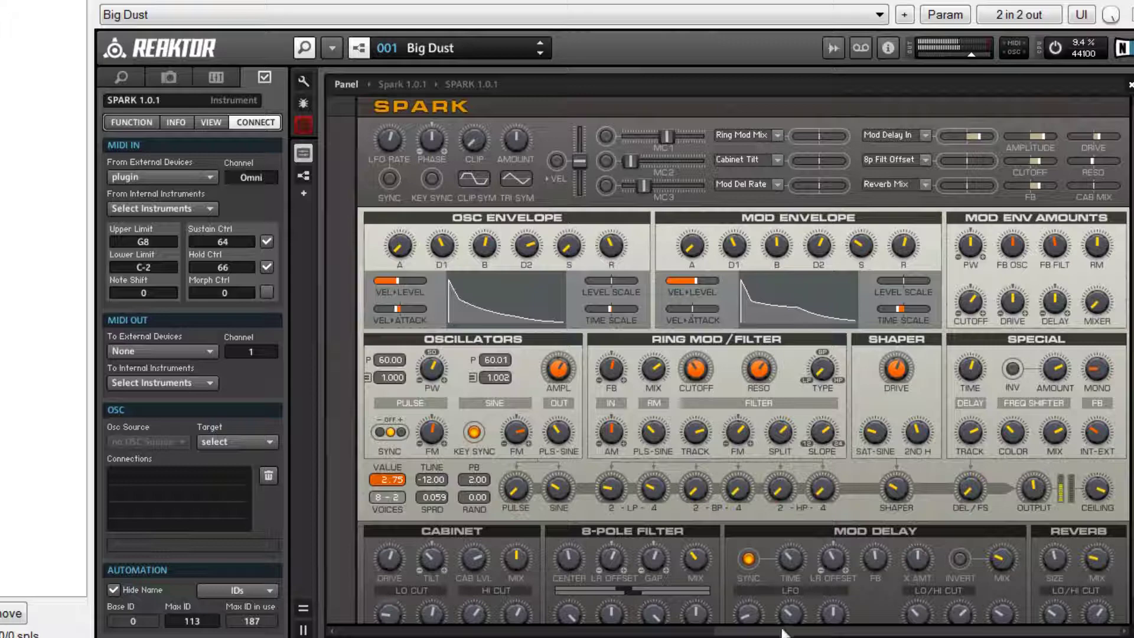
Scroll the Reaktor panel back to bring the Spiral instrument into view
left_click_drag(784, 631, 591, 631)
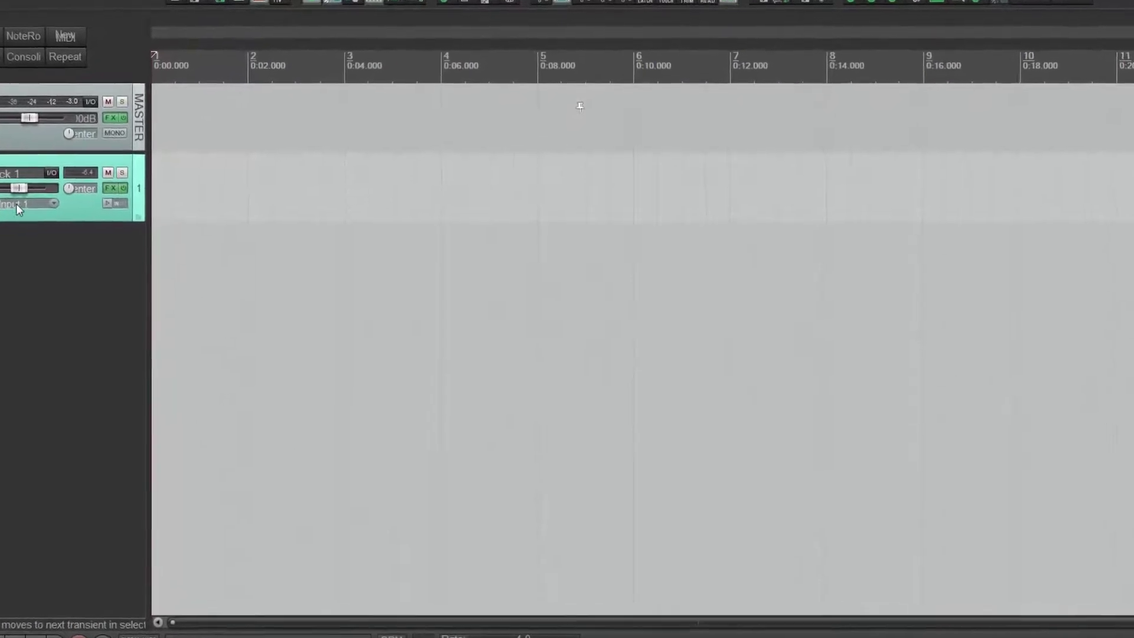
Set track 1 to record its MIDI output, then record about 16 seconds of Spiral's playback
left_click(9, 207)
mouse_move(74, 254)
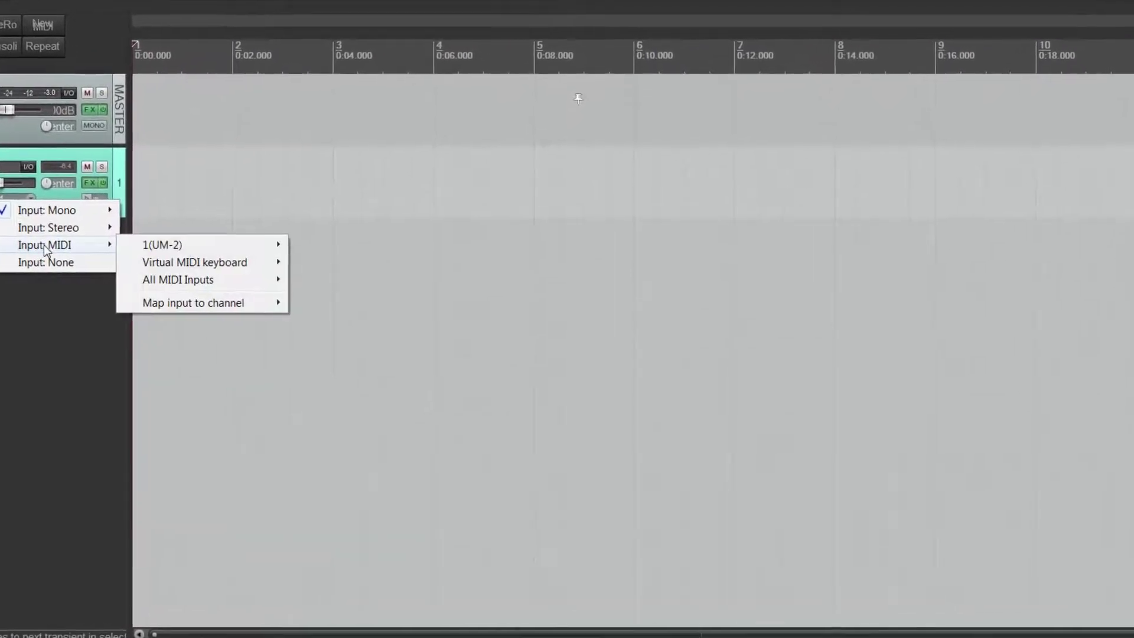
mouse_move(188, 286)
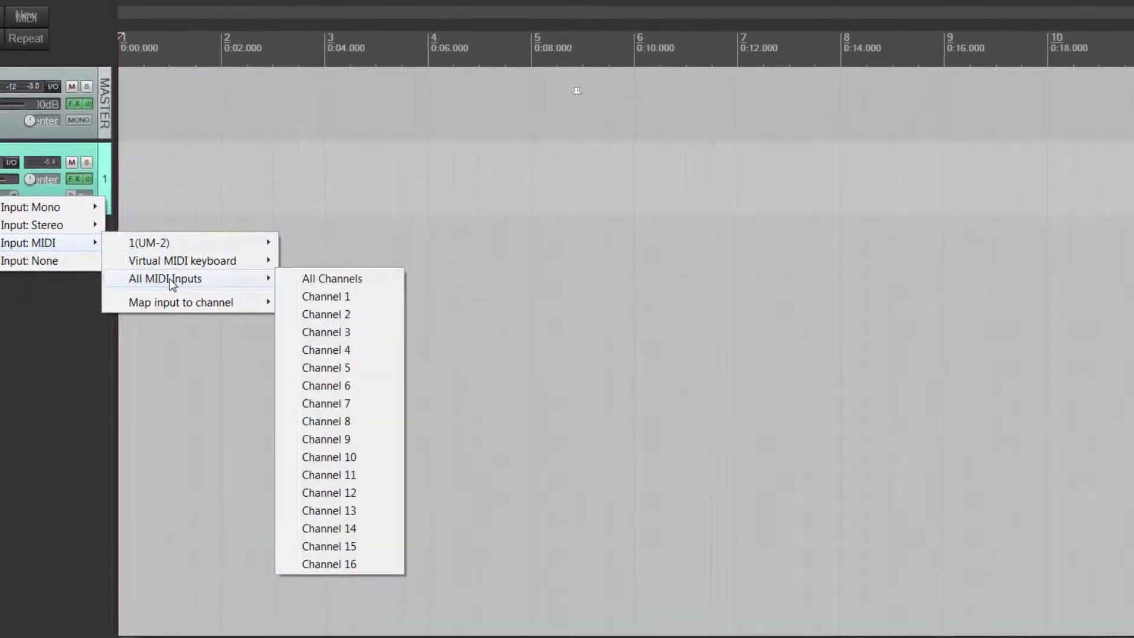
left_click(322, 279)
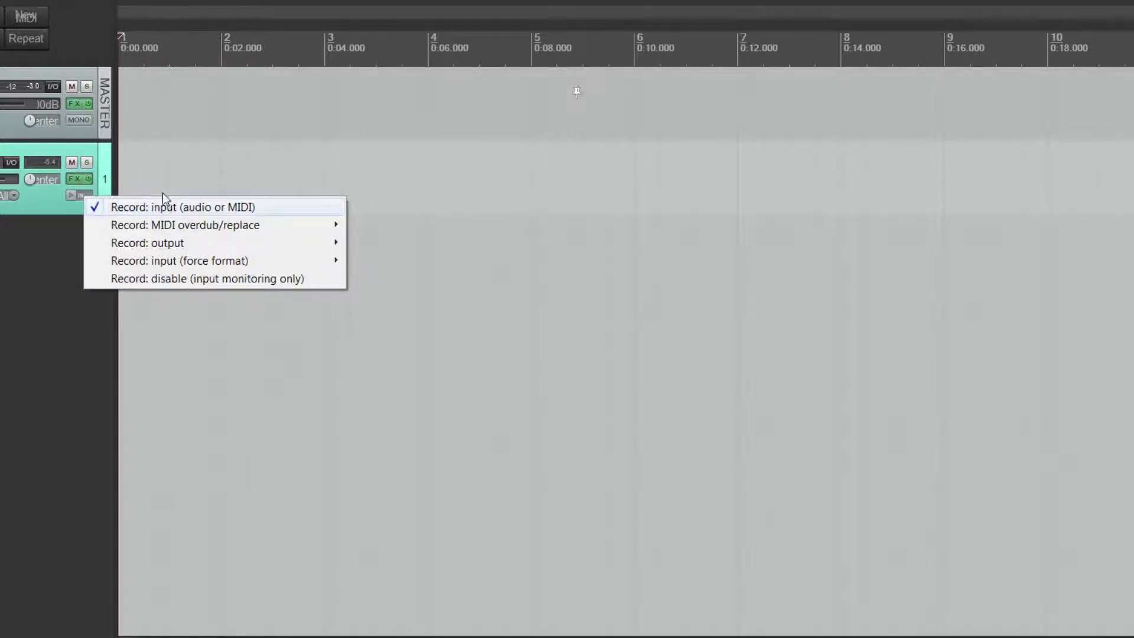
mouse_move(179, 244)
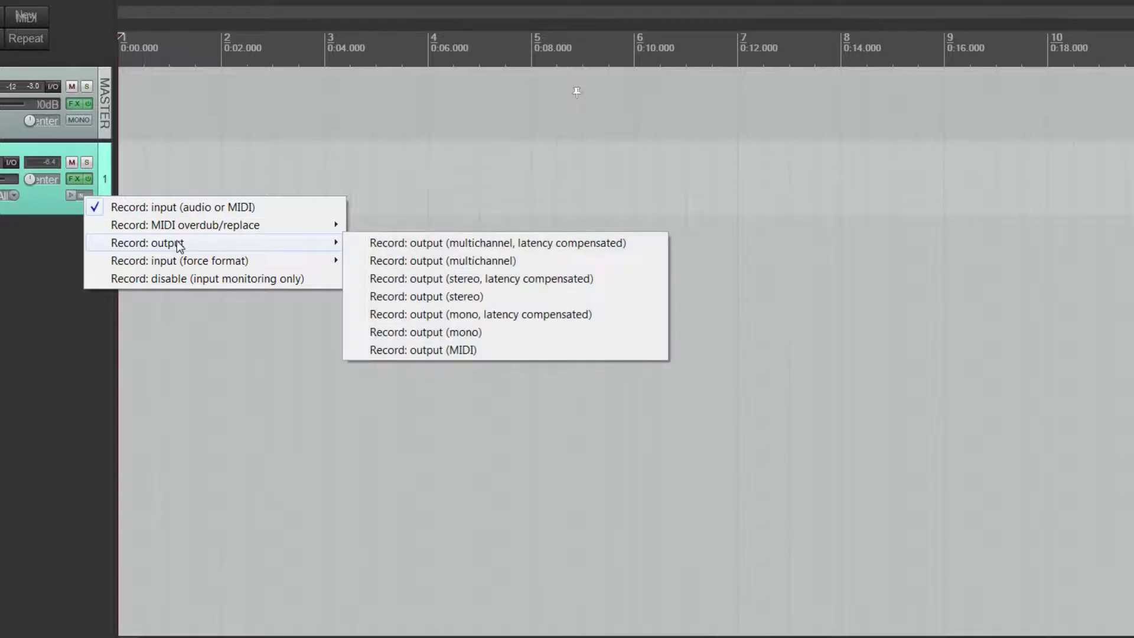
left_click(449, 352)
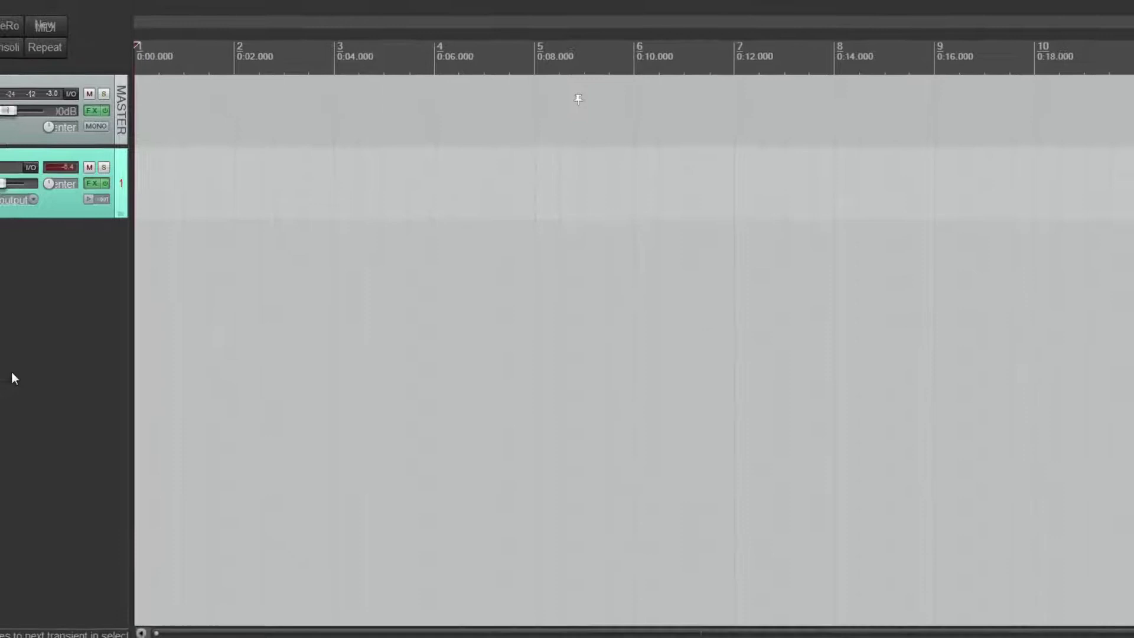
left_click(101, 622)
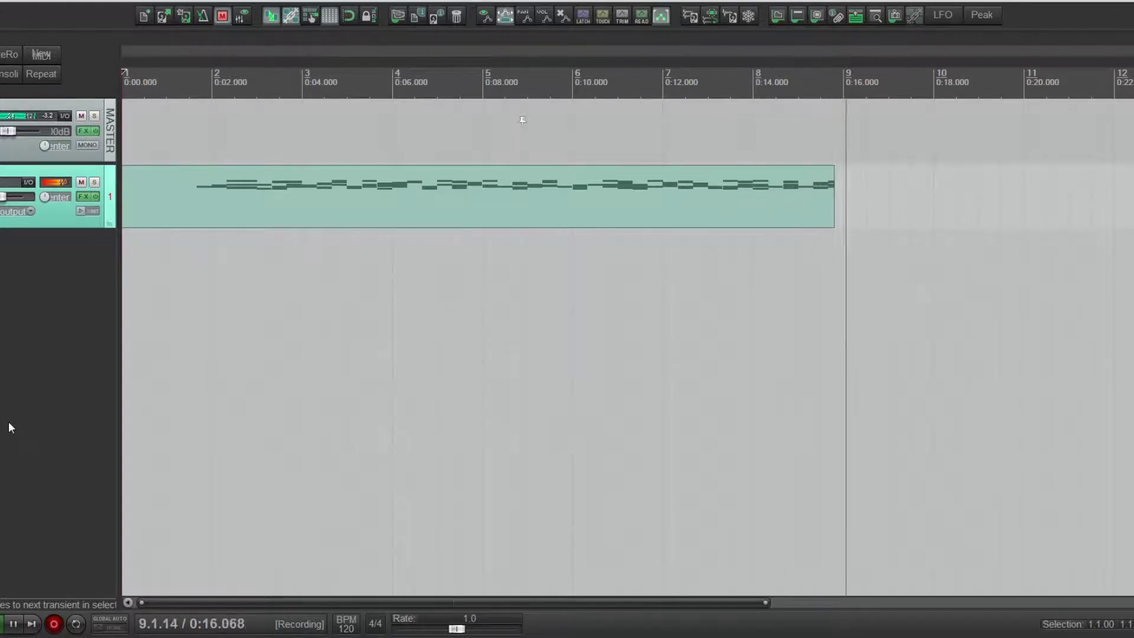
key("space")
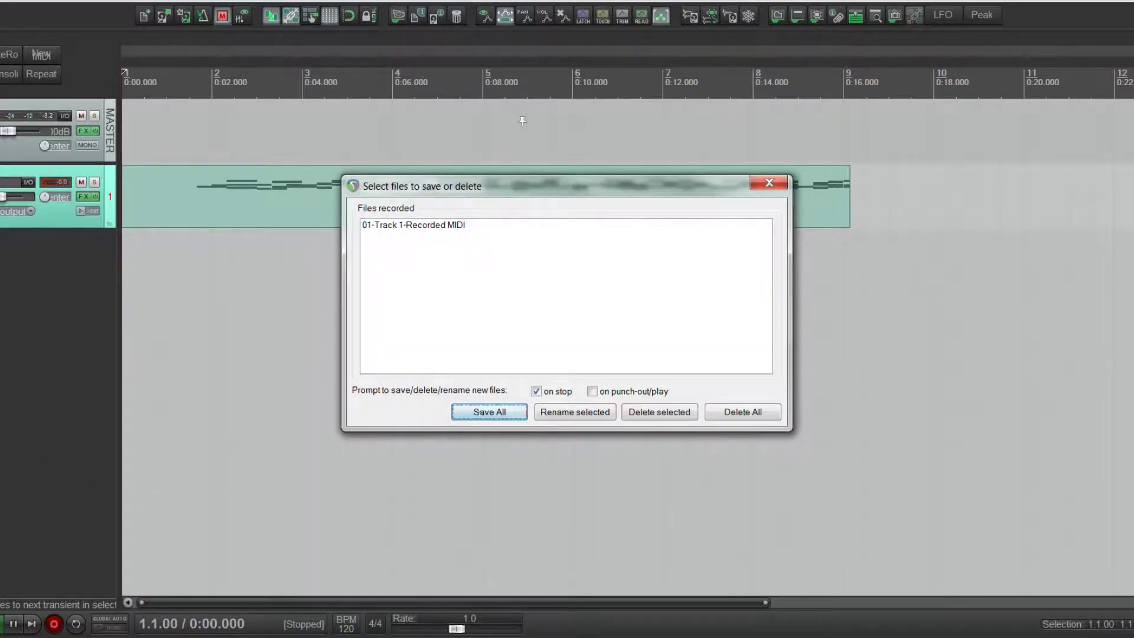
Keep the recorded take with Save All, then briefly open and close track 1's FX window
left_click(489, 411)
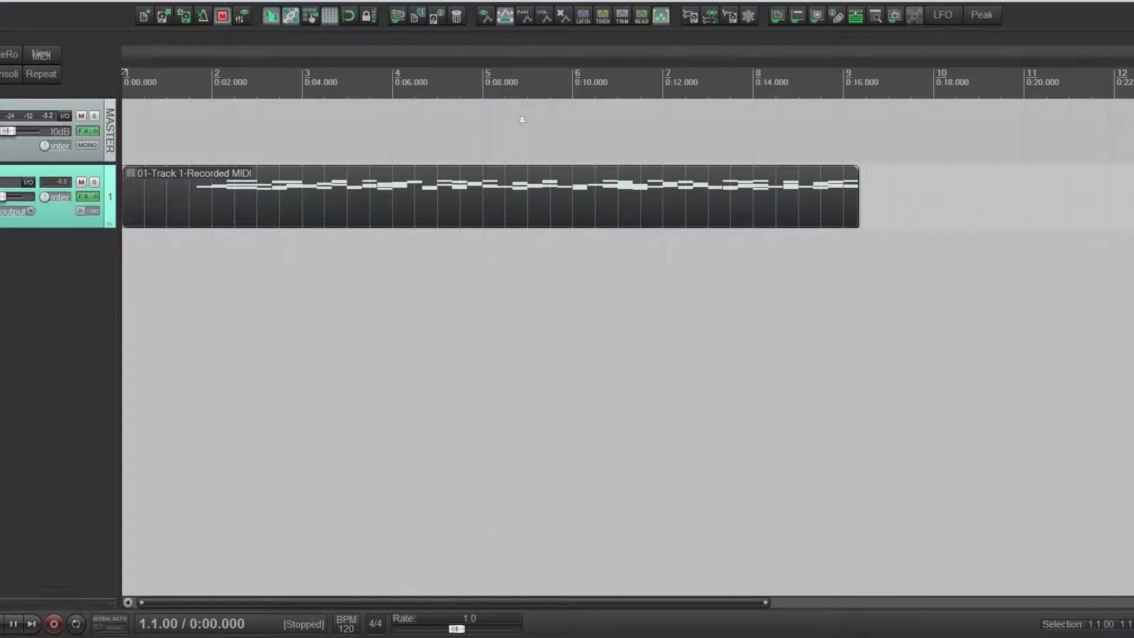
left_click(86, 197)
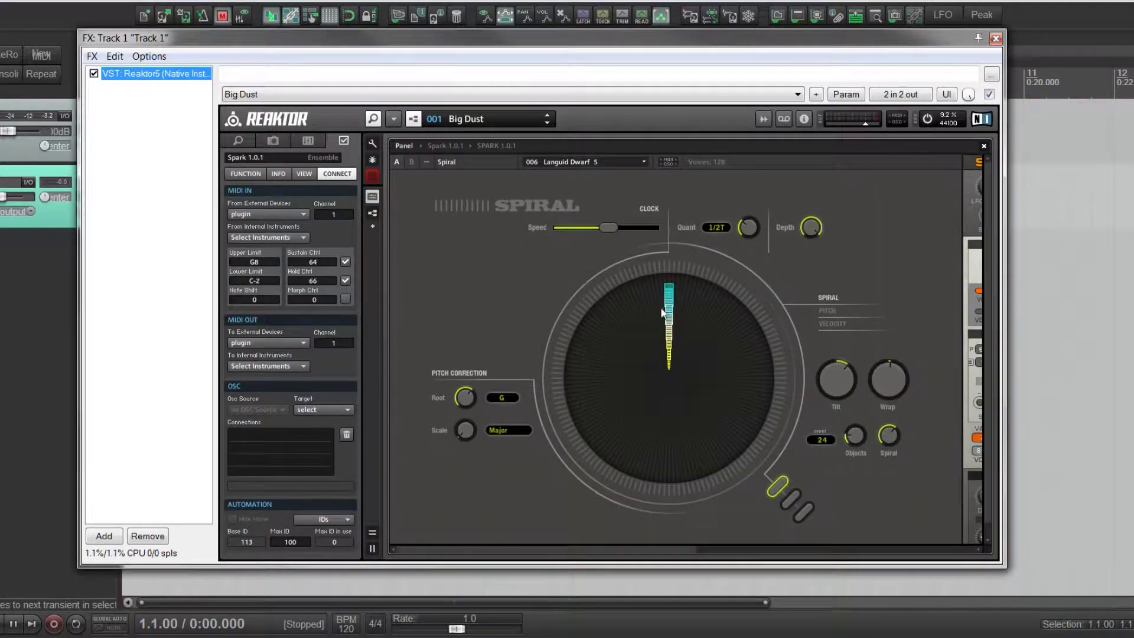
key("Escape")
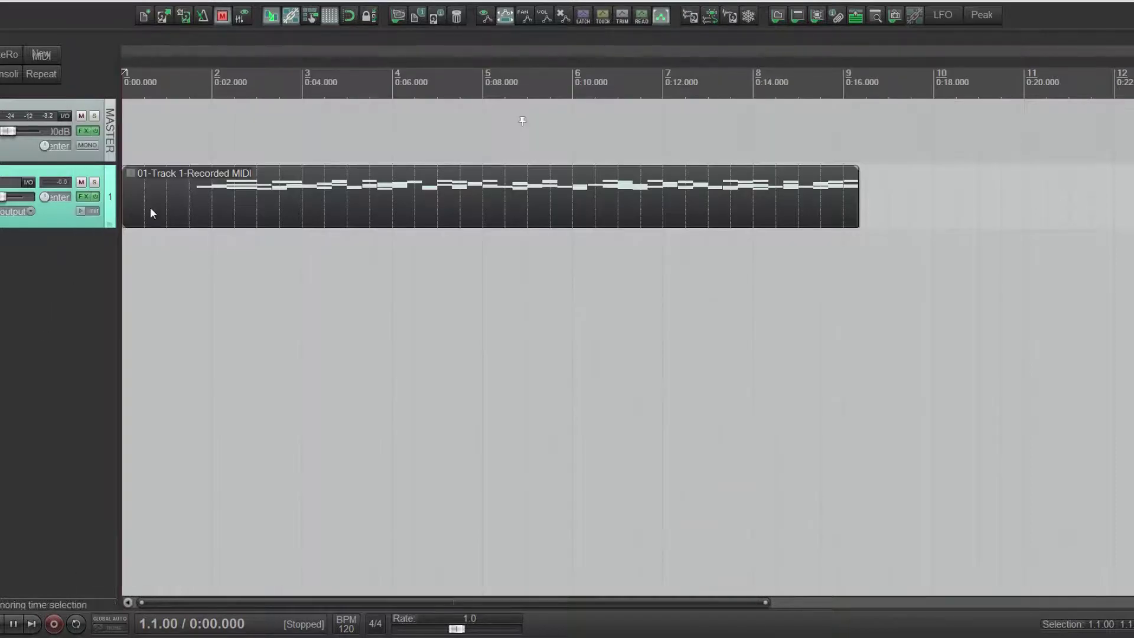
double_click(157, 208)
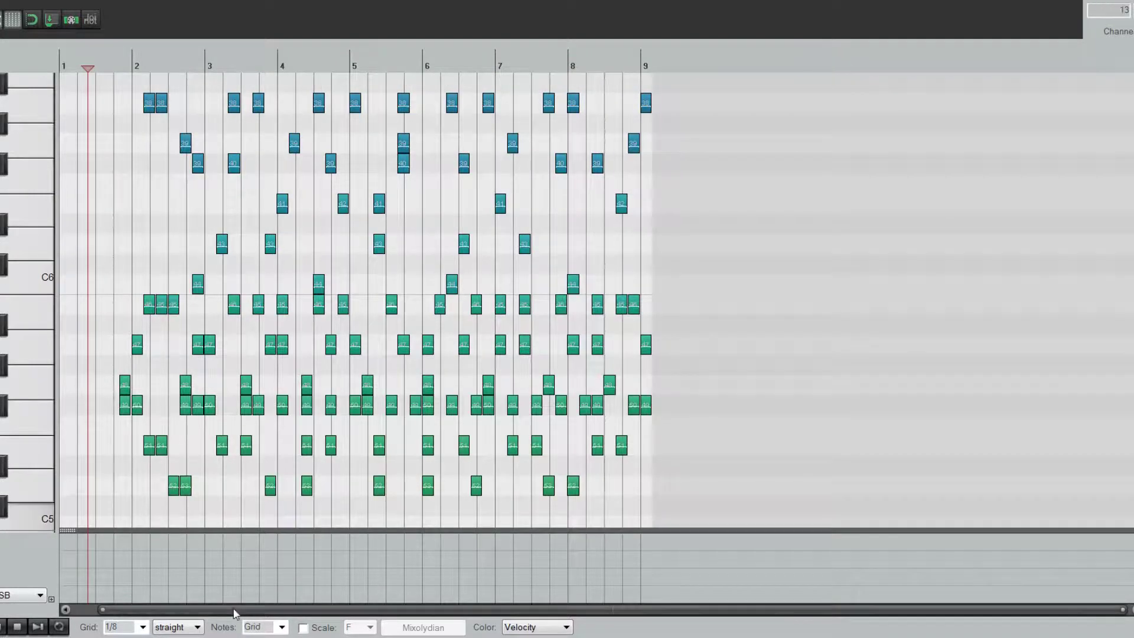
left_click_drag(230, 608, 230, 590)
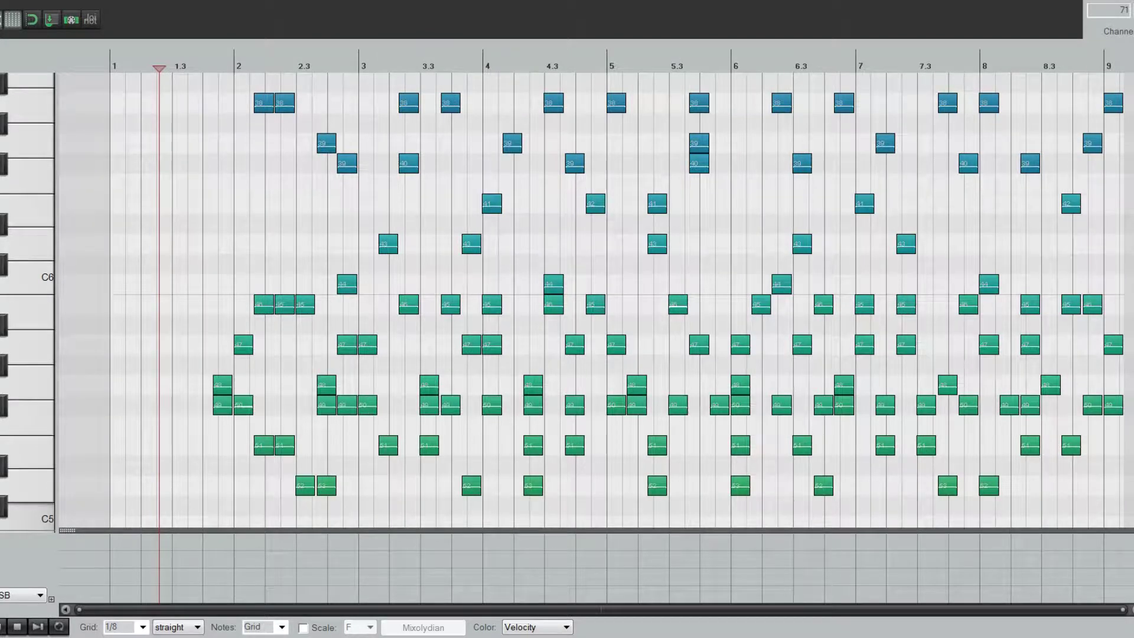
key("Escape")
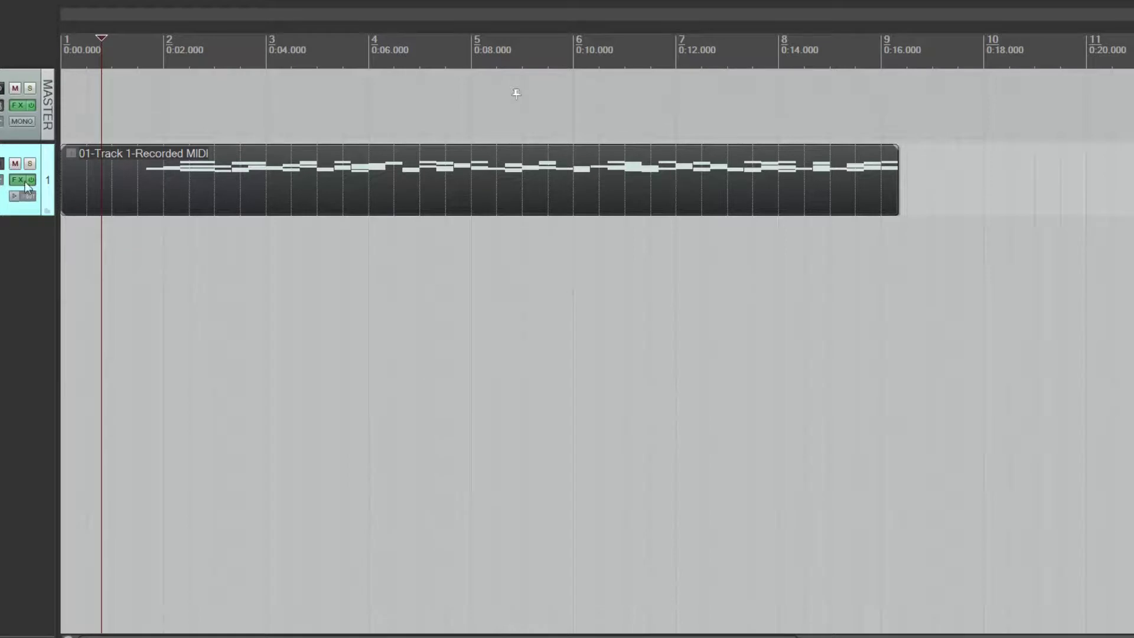
Bypass Reaktor5 on track 1 and add VST FM8 to its effects chain
left_click(16, 180)
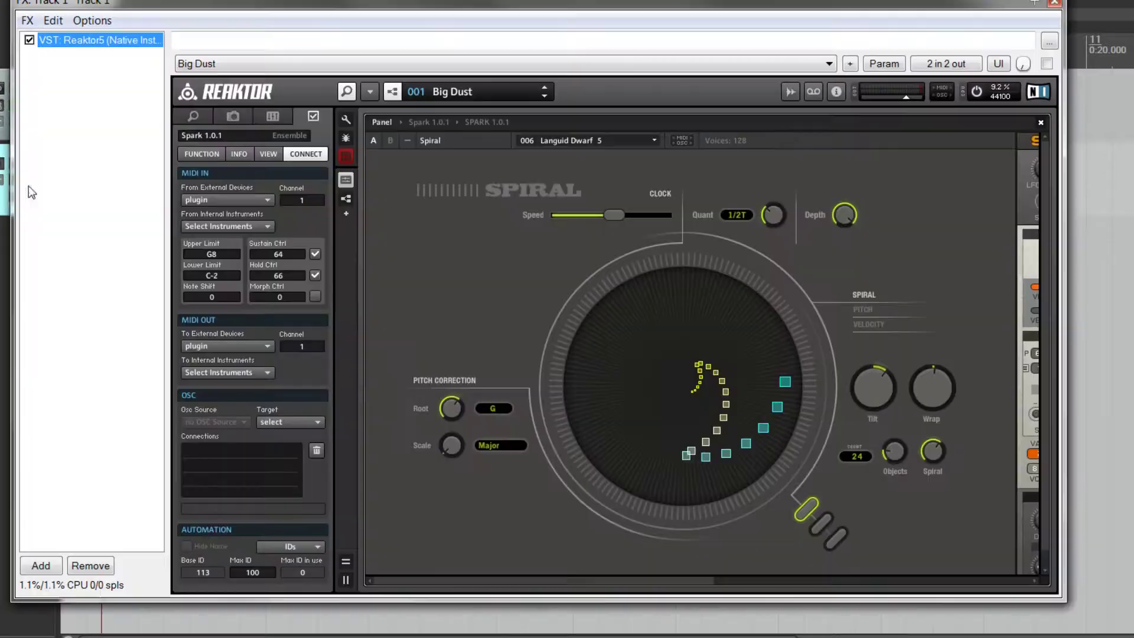
left_click(29, 40)
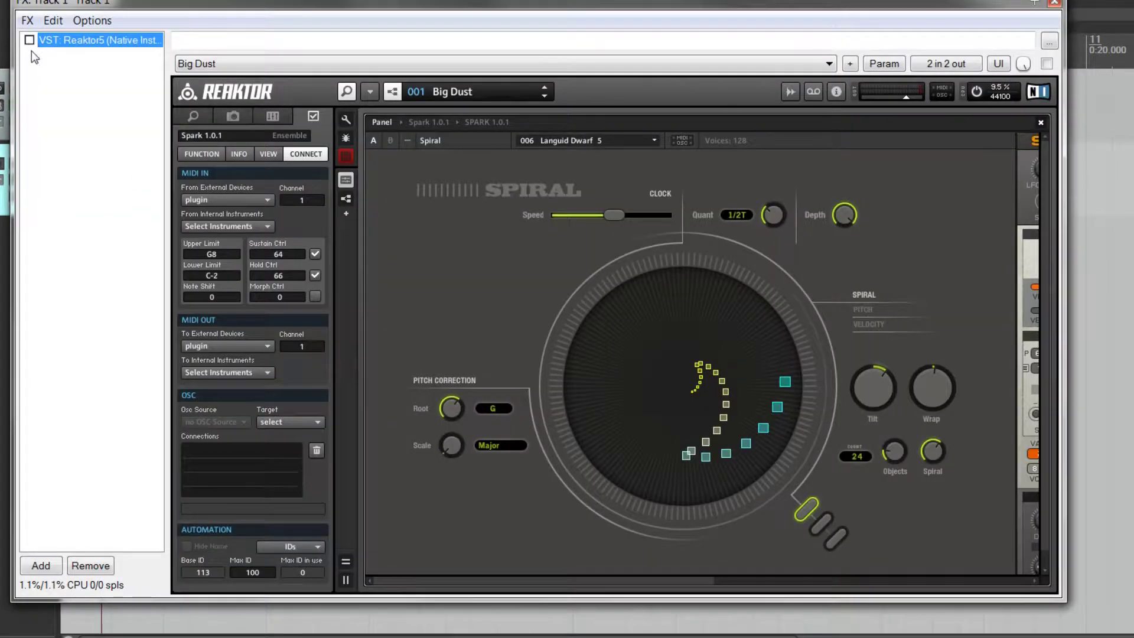
left_click(41, 566)
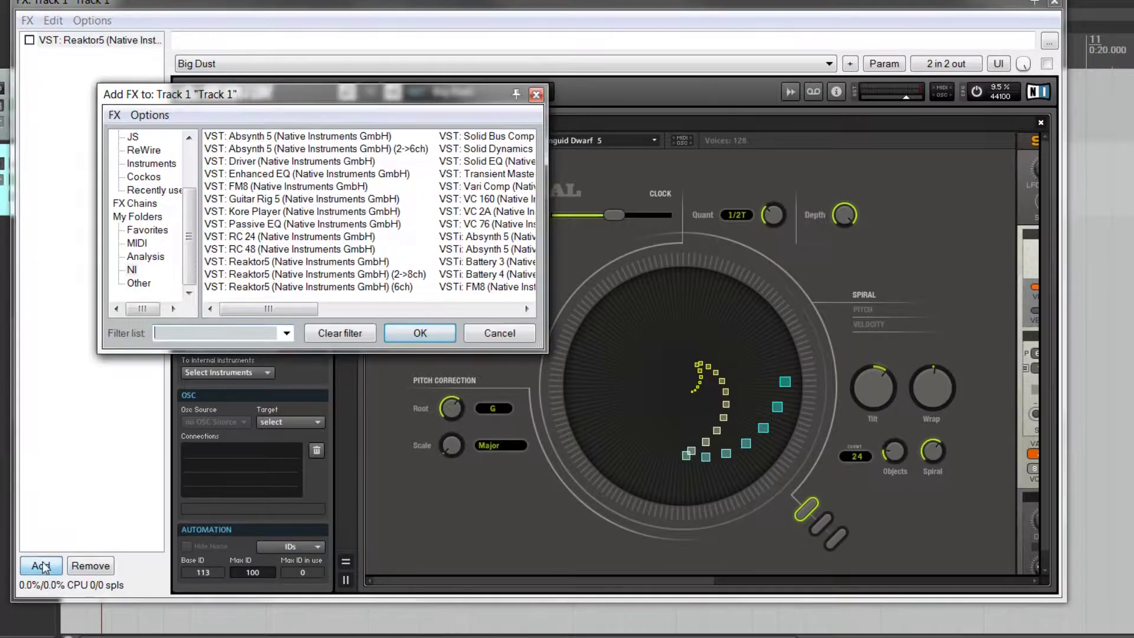
left_click(273, 188)
double_click(270, 187)
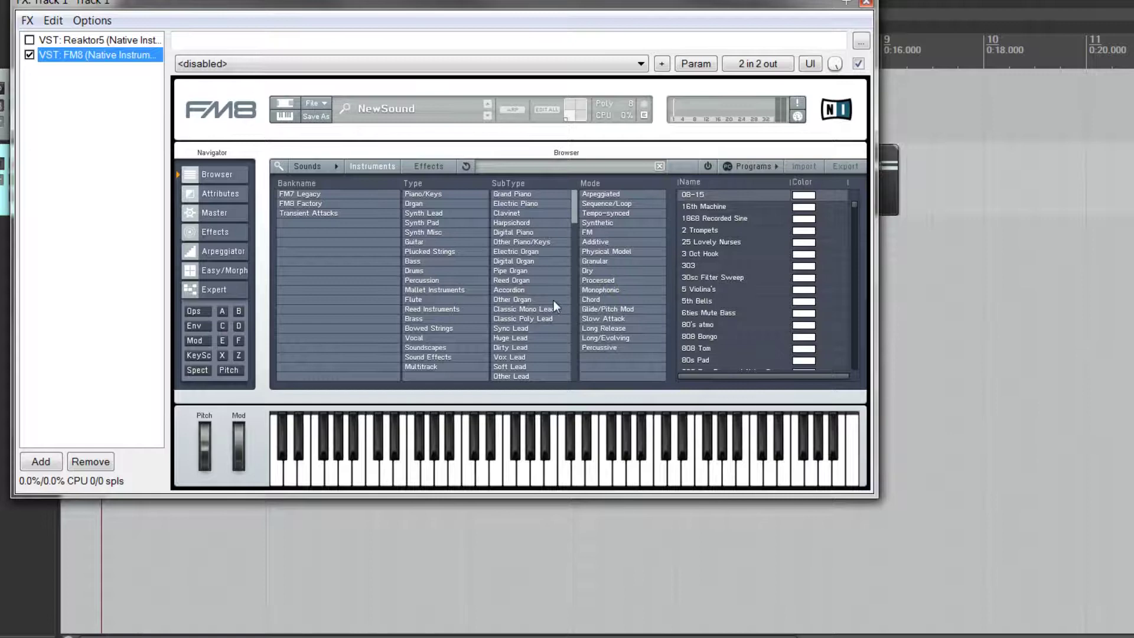
Load FM8's Electrofied preset from the Drums category
left_click(423, 269)
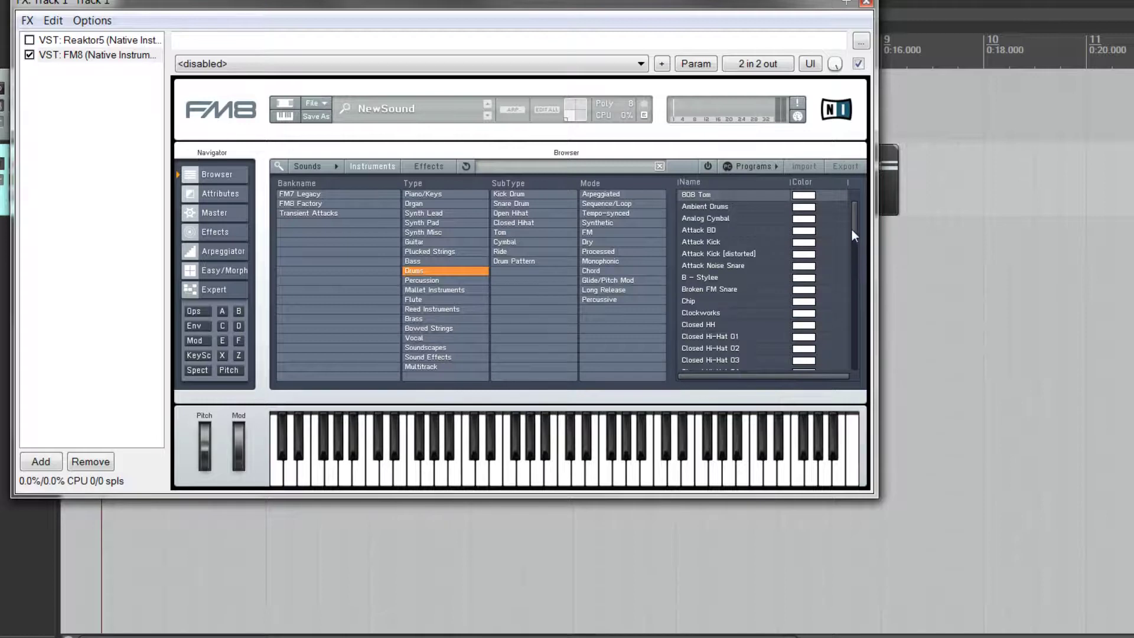
left_click_drag(854, 231, 859, 278)
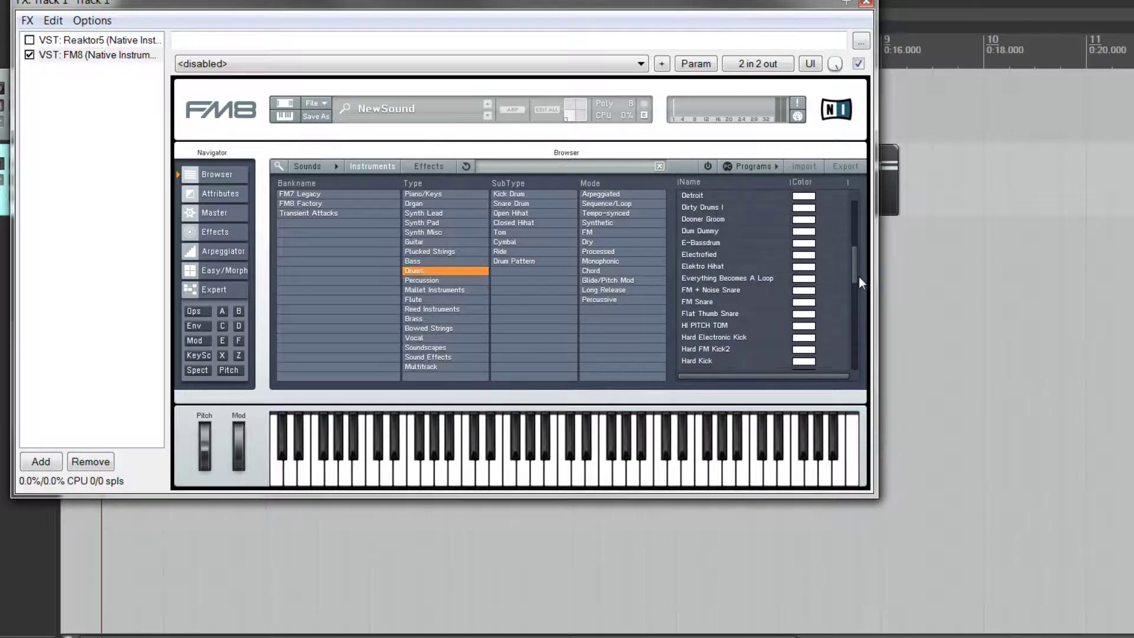
left_click(704, 253)
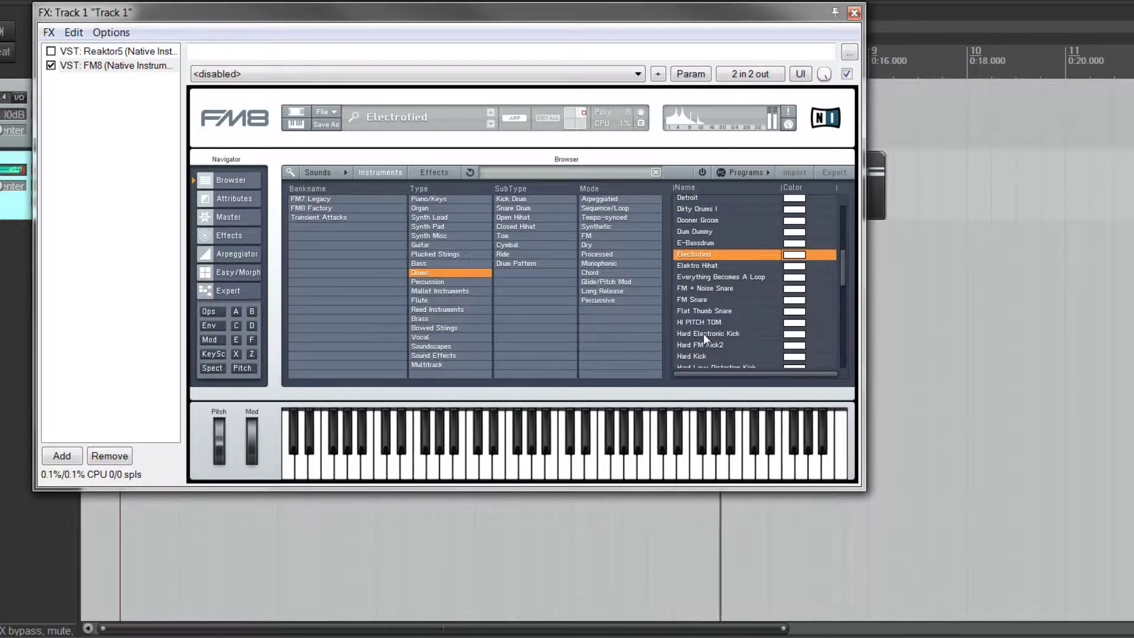
Audition FM8's Brass presets Hip Hop, Brassilica and Jaggered Juchhe', settle on Horn, and close the FX window
left_click(424, 318)
left_click(424, 317)
left_click(420, 319)
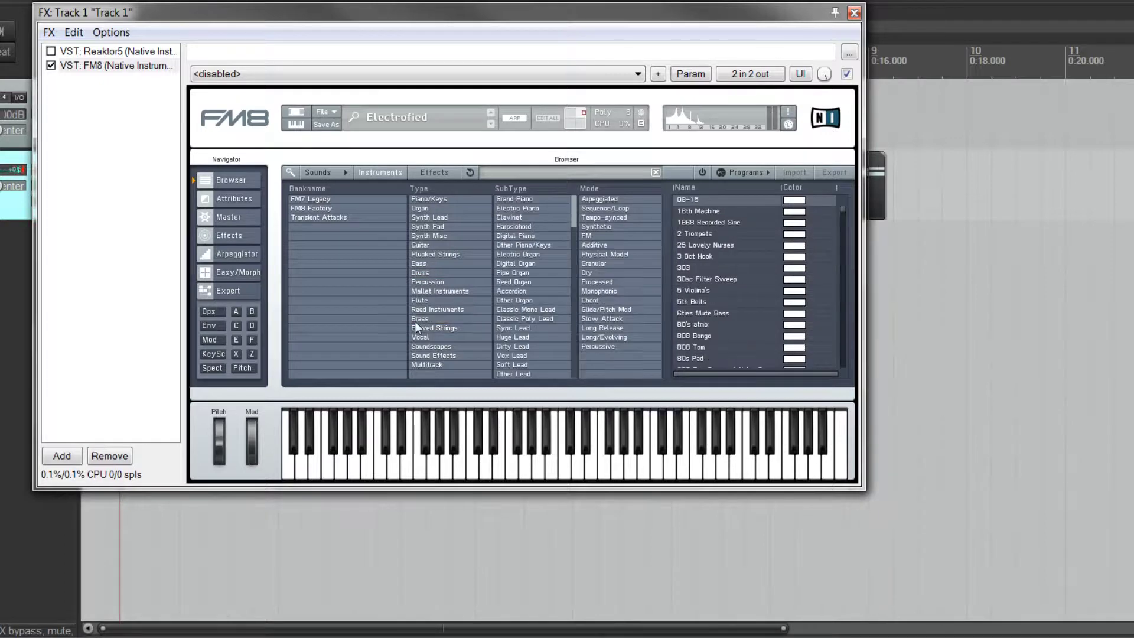
left_click(703, 301)
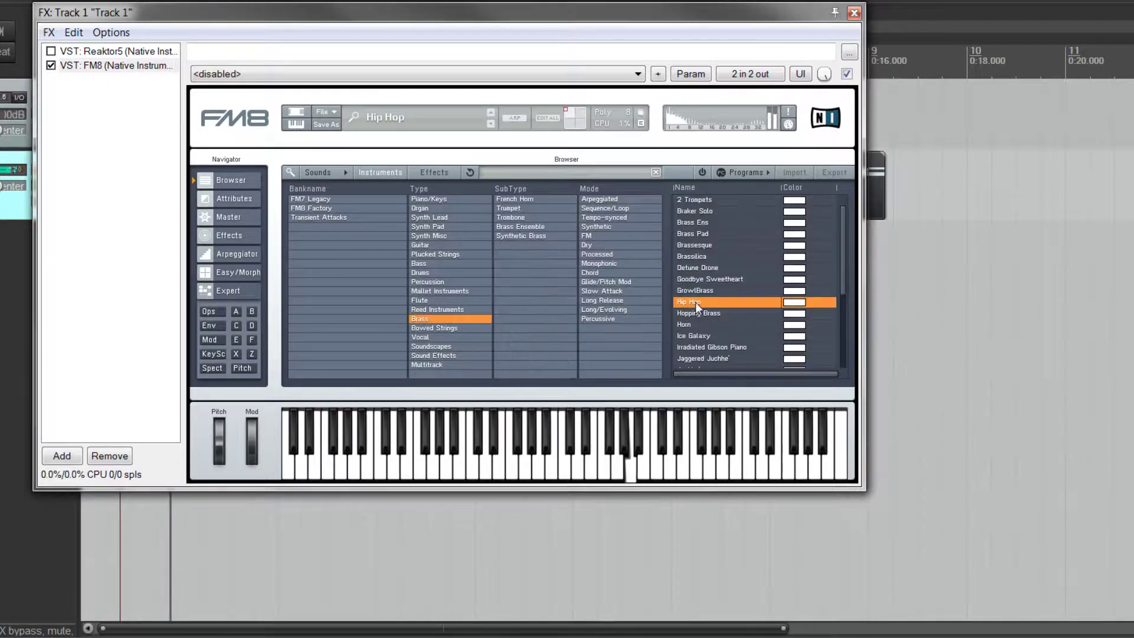
left_click(696, 256)
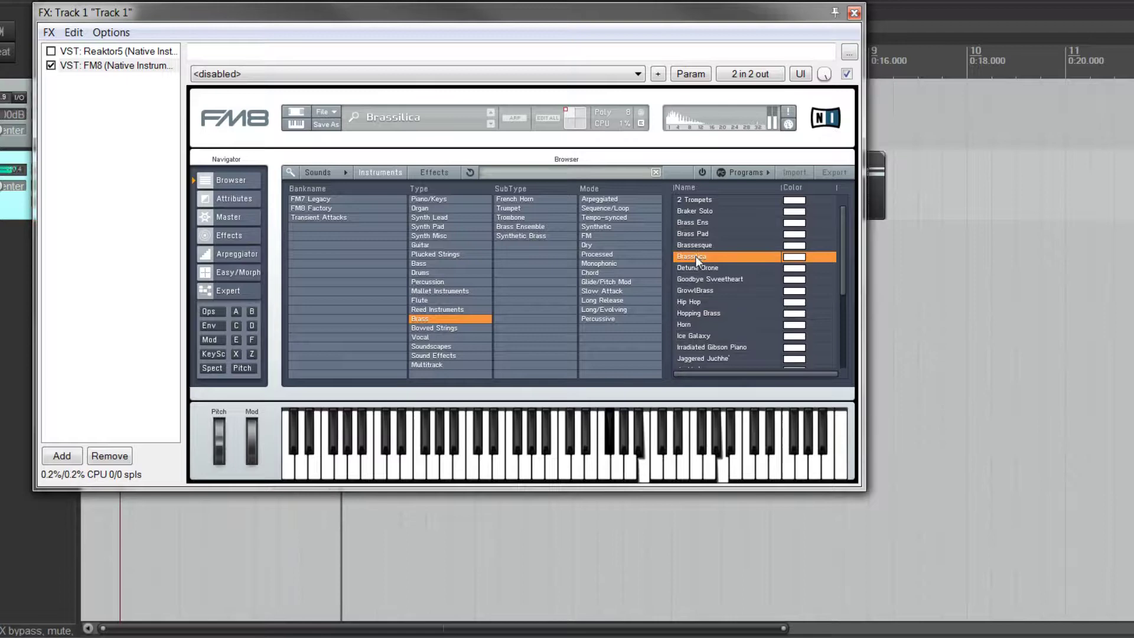
left_click(692, 358)
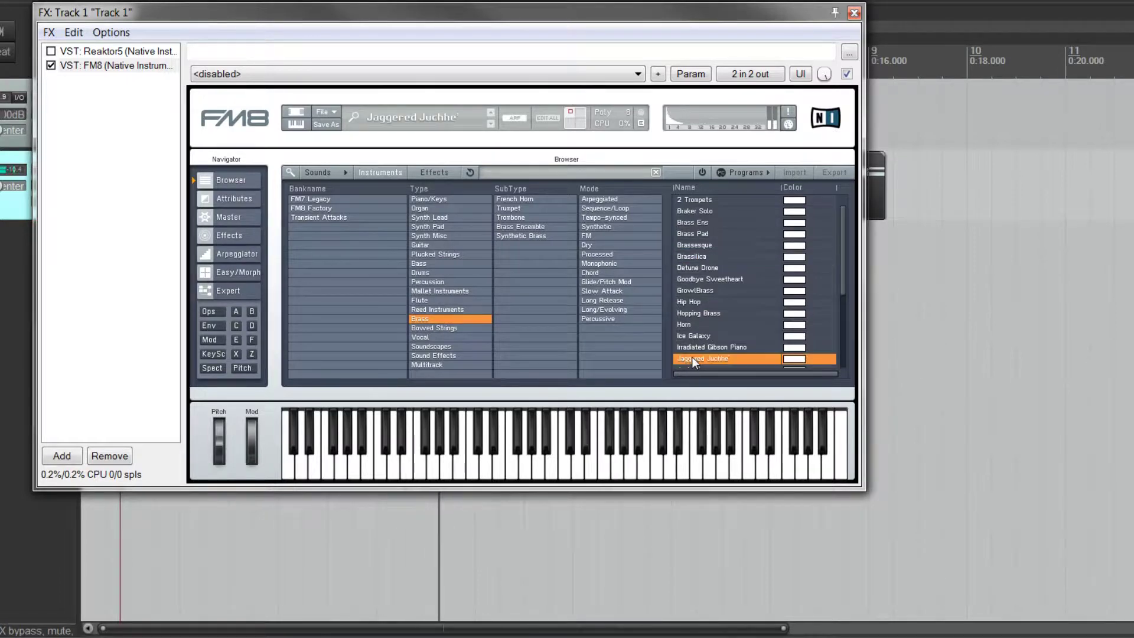
left_click(684, 325)
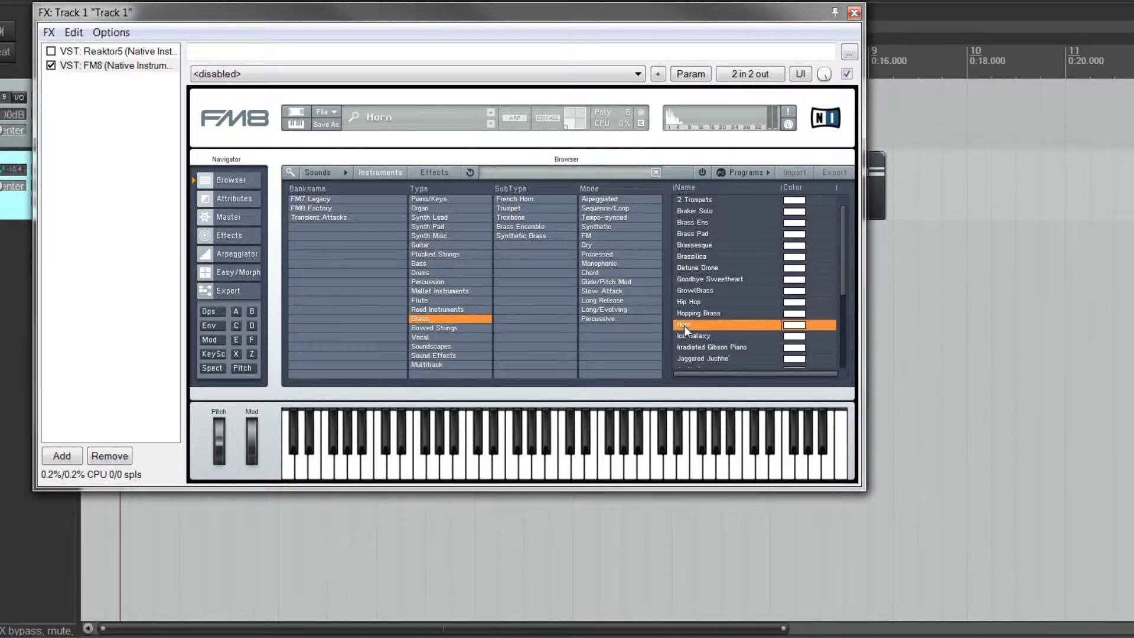
left_click(854, 13)
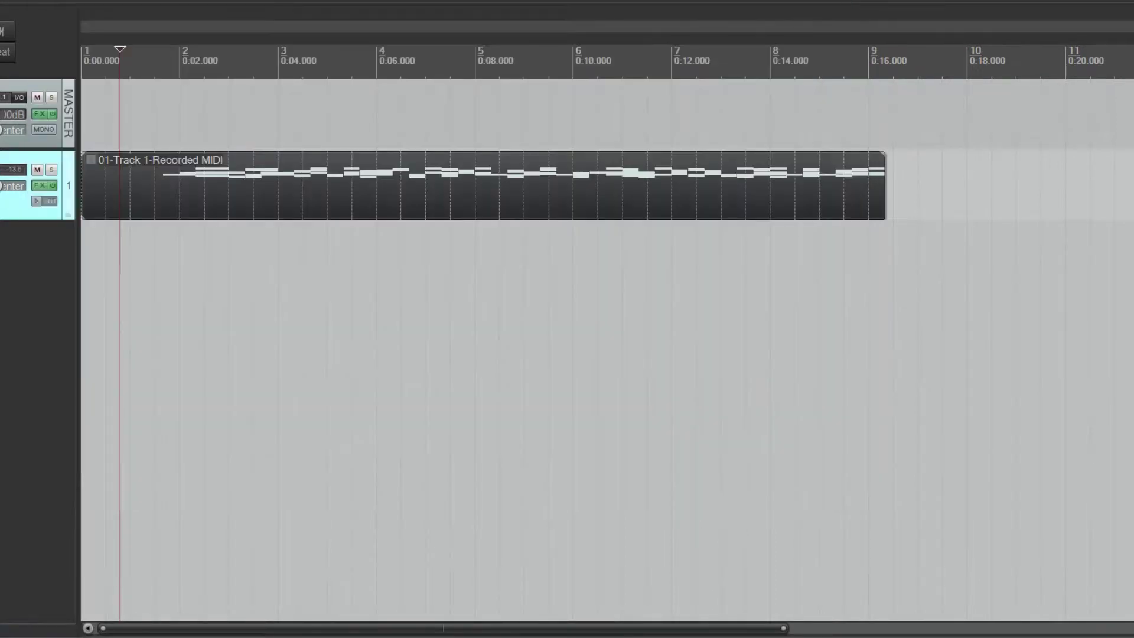
Remove FM8 from track 1's FX chain and browse Reaktor's factory Ensembles folder
left_click(34, 183)
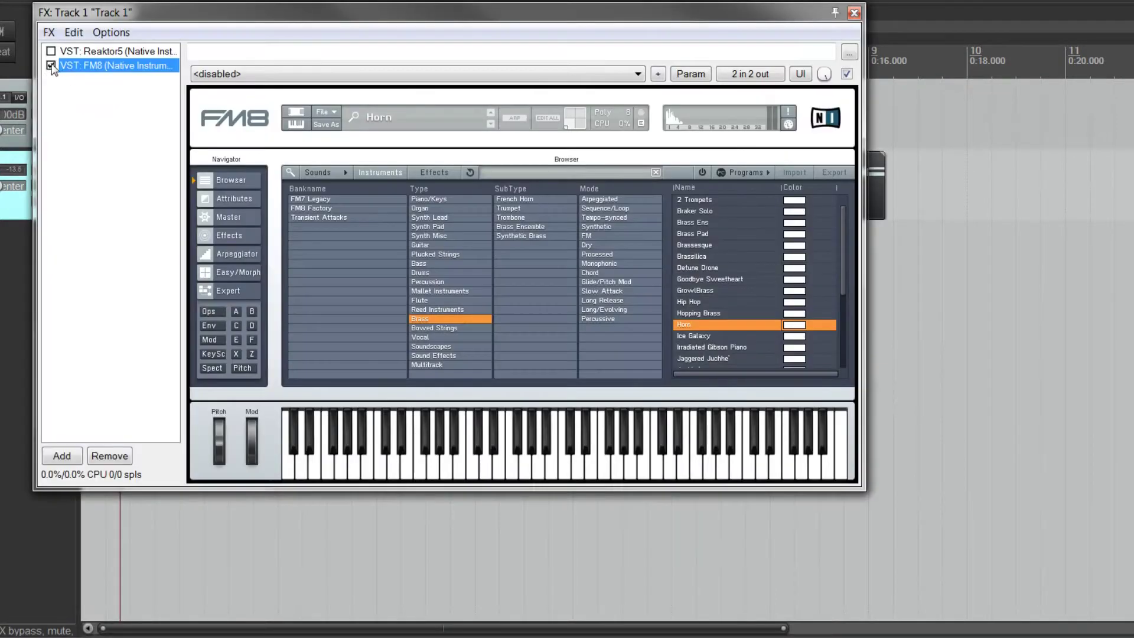
left_click(112, 453)
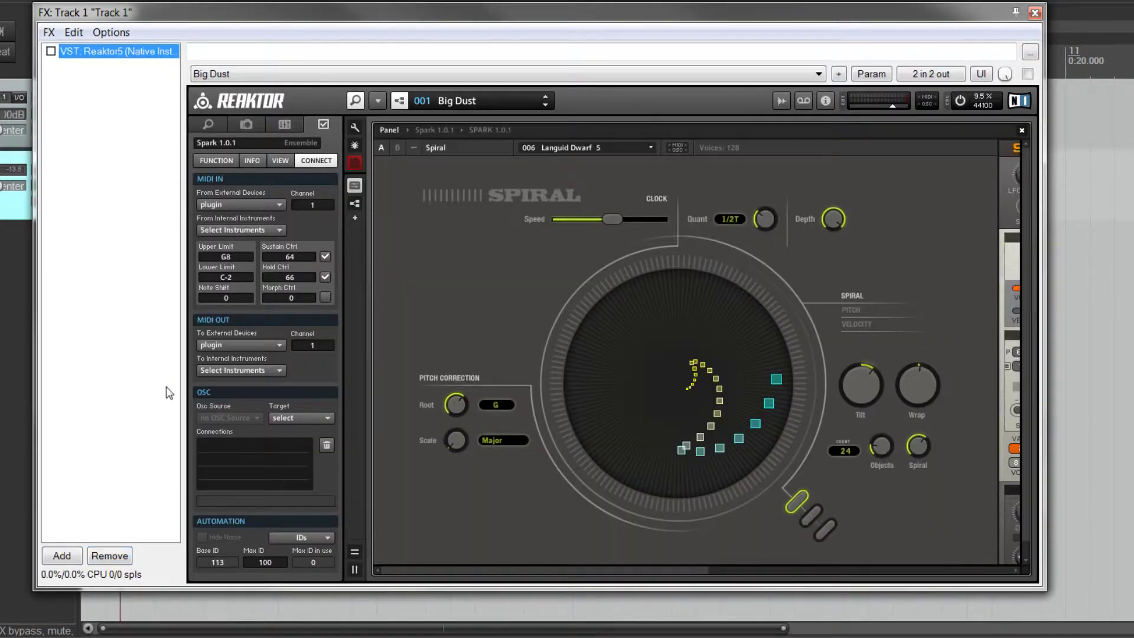
left_click(209, 124)
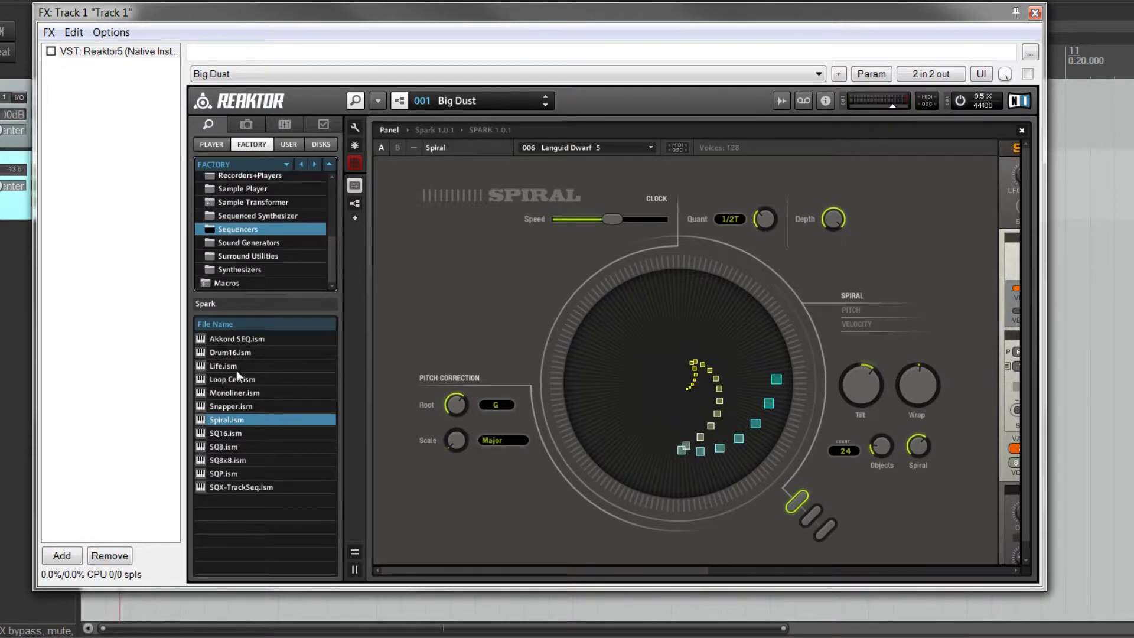
left_click(235, 269)
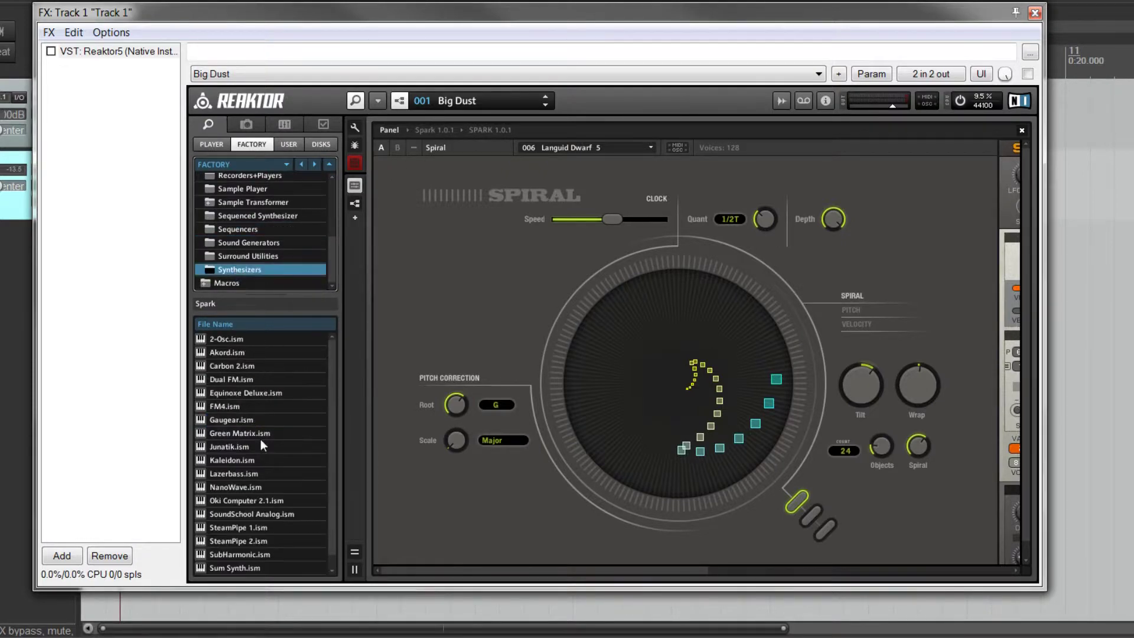
left_click_drag(328, 243, 329, 175)
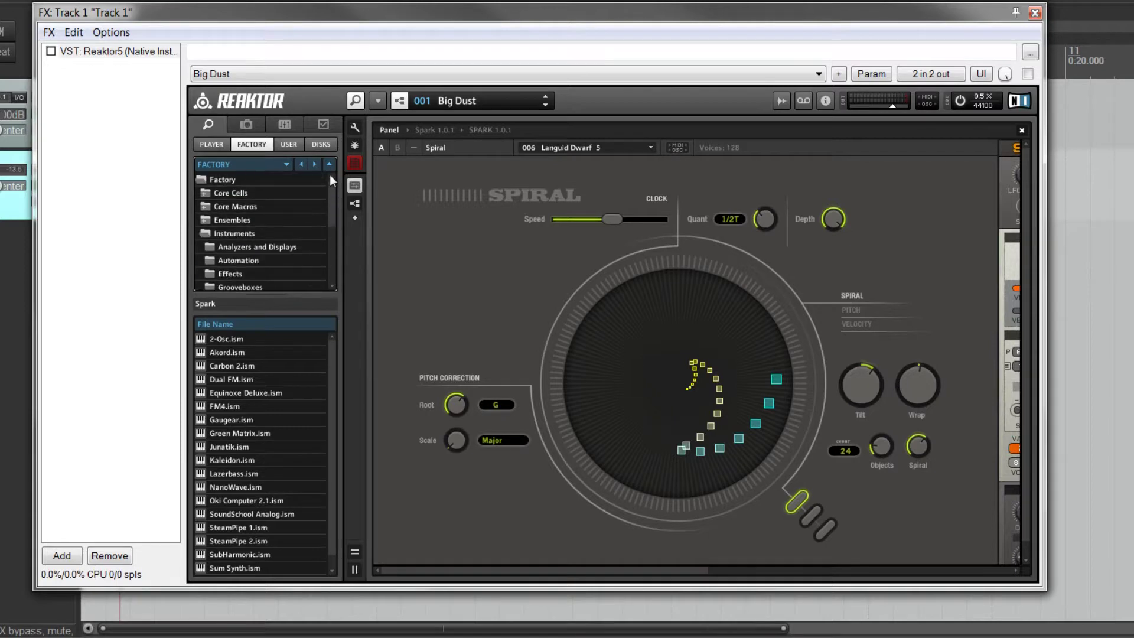
left_click(208, 218)
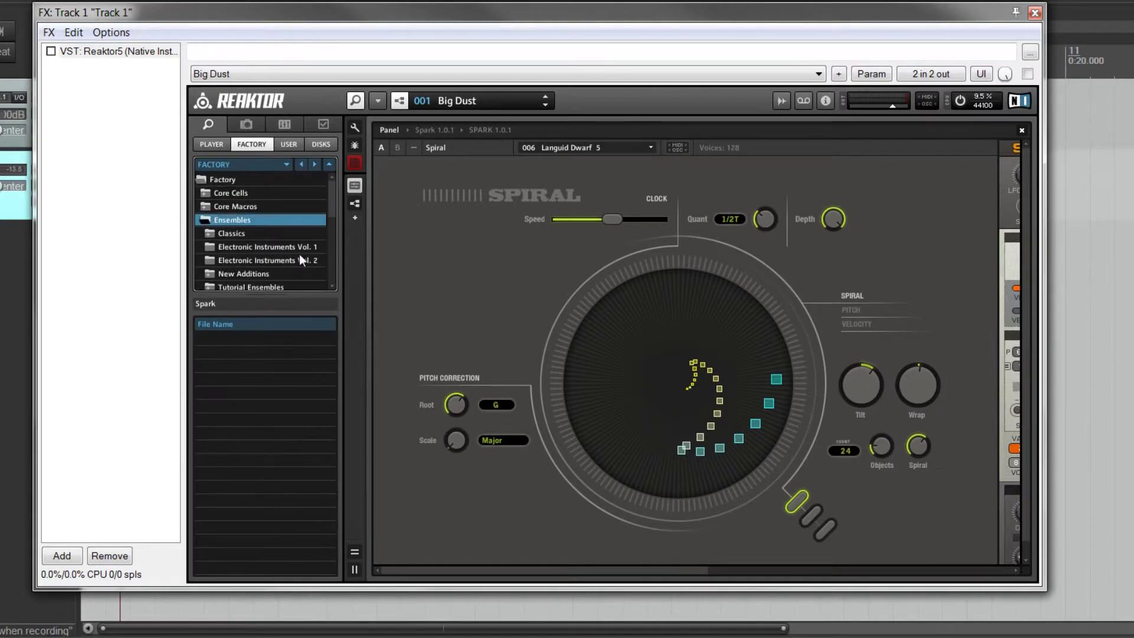
left_click(1035, 13)
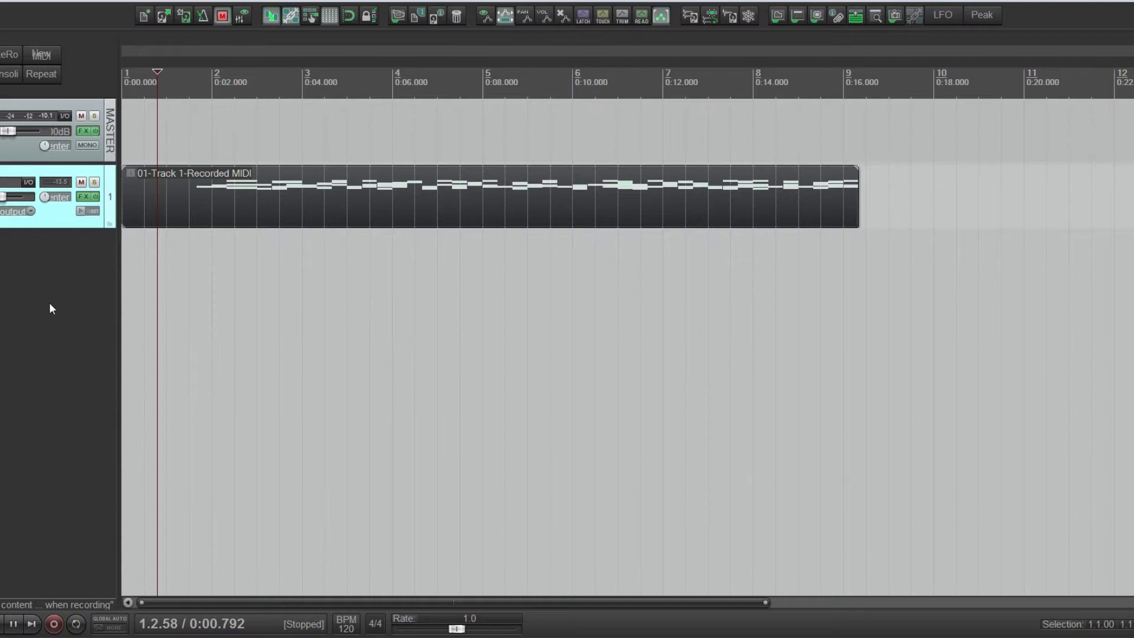